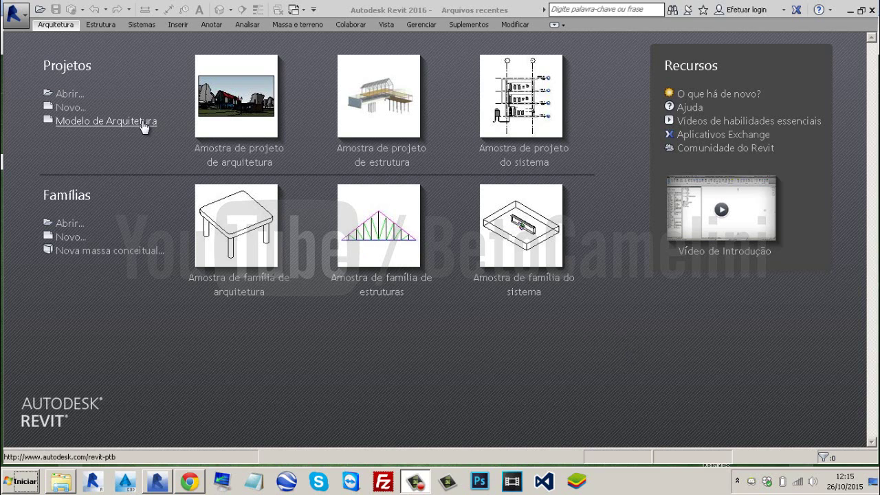
Create a project from the architecture template and set its linear units to metres with two decimal places
{"action": "left_click", "coordinate": [379, 240]}
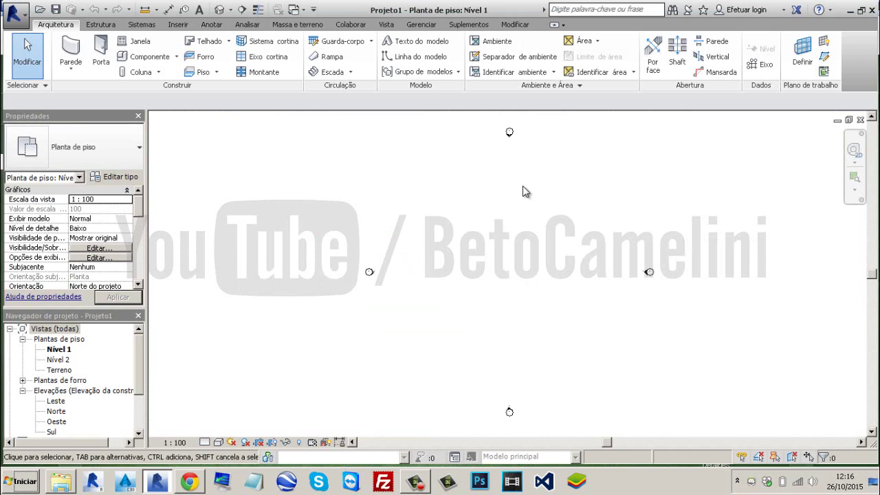
{"action": "key", "text": "u"}
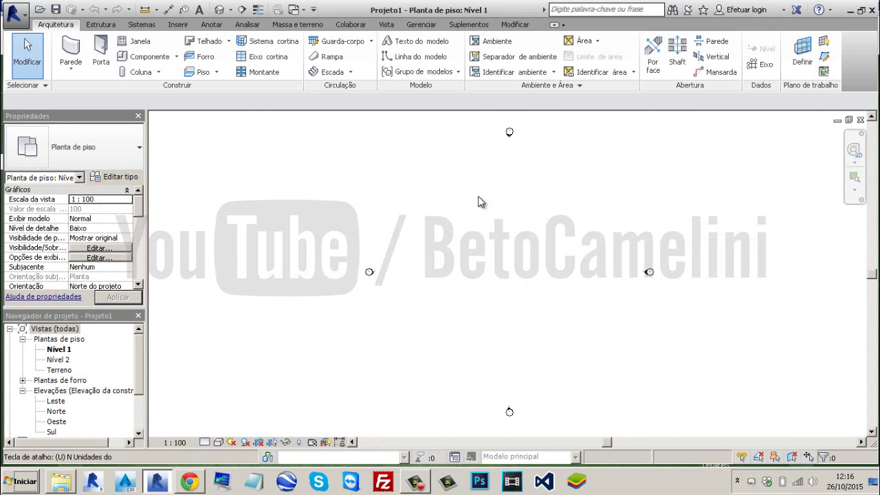
{"action": "key", "text": "n"}
{"action": "left_click", "coordinate": [490, 142]}
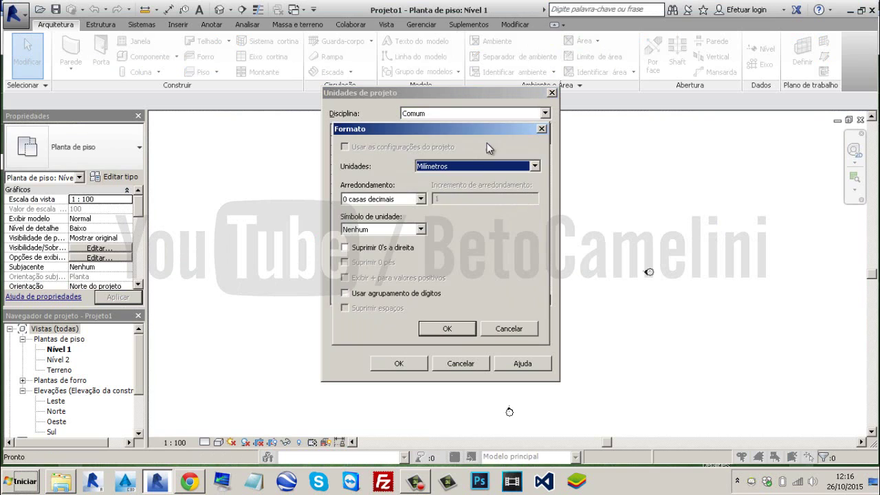
{"action": "left_click", "coordinate": [459, 168]}
{"action": "left_click", "coordinate": [445, 217]}
{"action": "left_click", "coordinate": [380, 199]}
{"action": "left_click", "coordinate": [373, 254]}
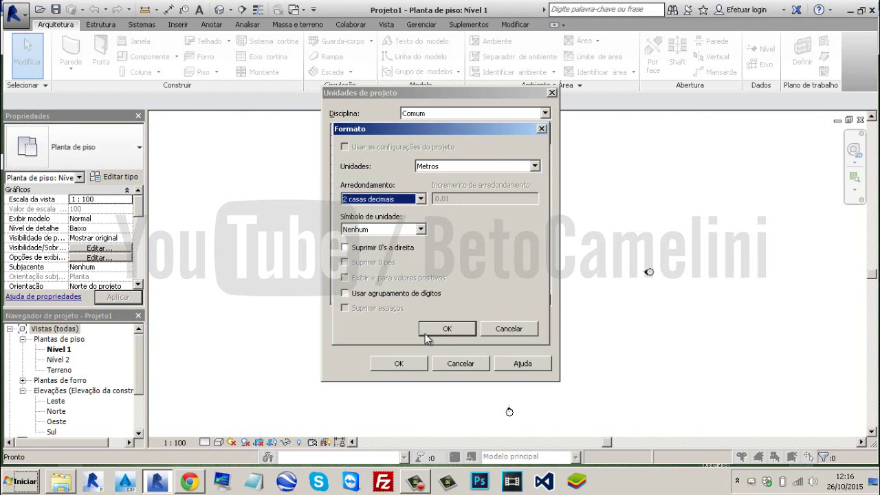
{"action": "left_click", "coordinate": [447, 330]}
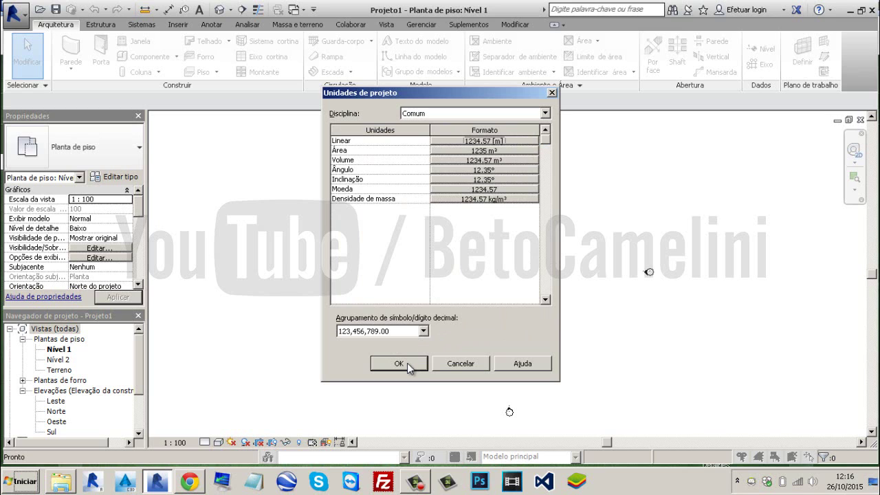
{"action": "left_click", "coordinate": [399, 363]}
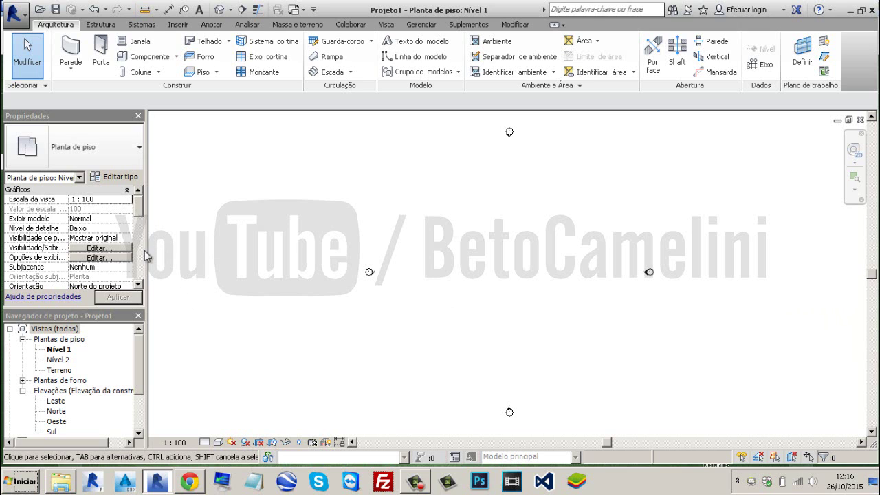
In the Leste elevation view, set the elevation of Nível 2 to 2.39 m
{"action": "scroll", "coordinate": [139, 384], "scroll_direction": "down", "scroll_amount": 1}
{"action": "left_click", "coordinate": [83, 359]}
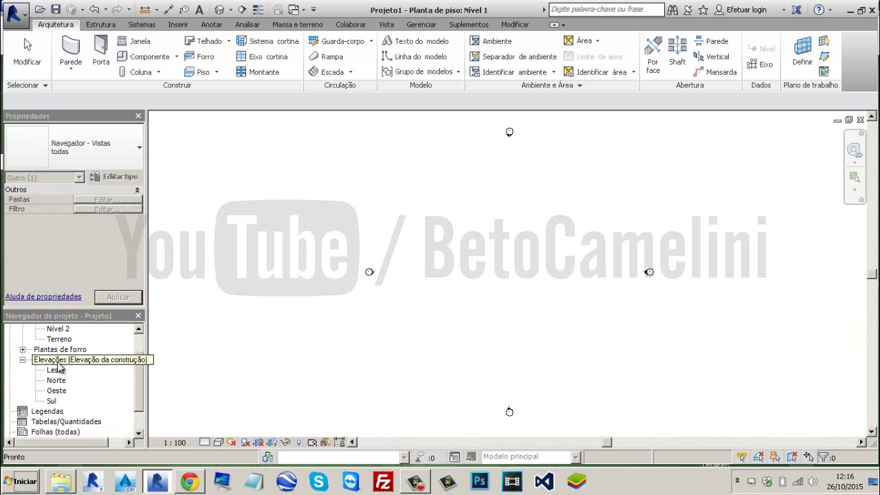
{"action": "double_click", "coordinate": [56, 370]}
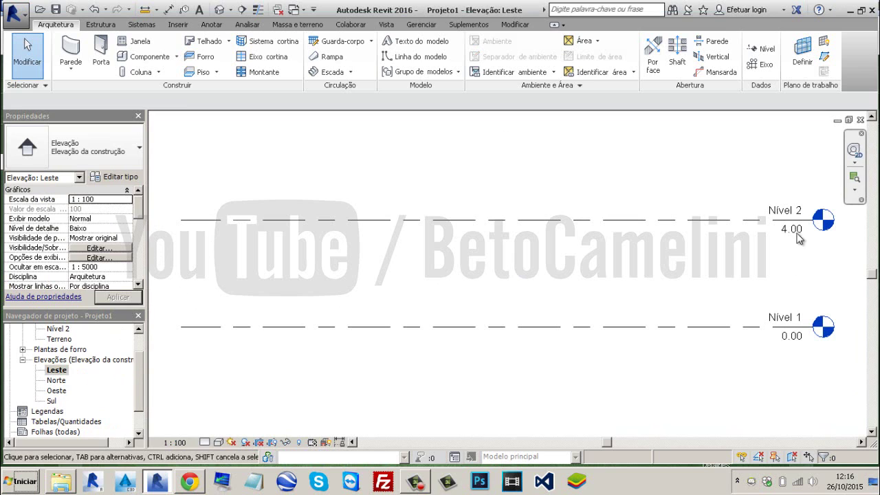
{"action": "double_click", "coordinate": [792, 231]}
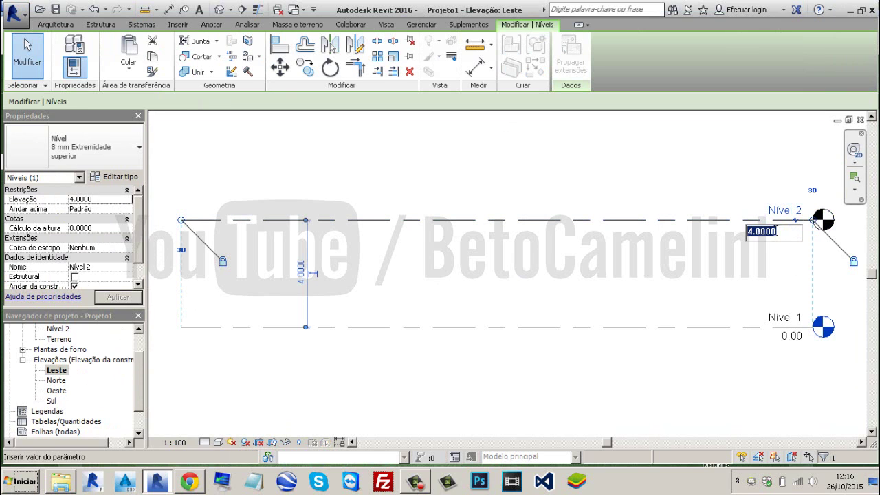
{"action": "type", "text": "2.39"}
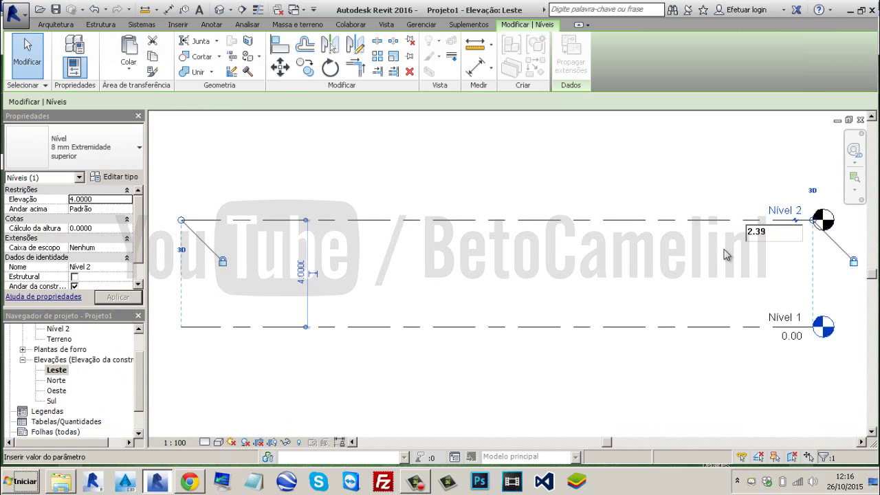
{"action": "key", "text": "Return"}
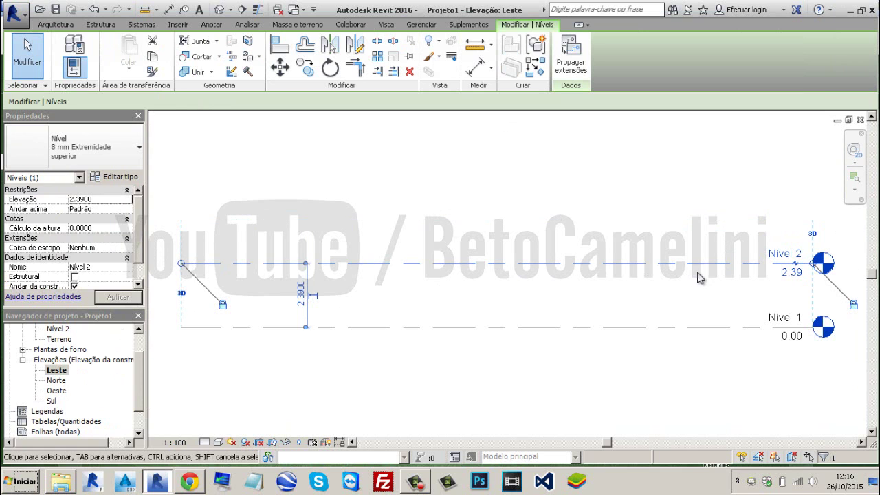
In the Nível 1 floor plan, start an architectural wall with its top constraint set up to Nível 2
{"action": "scroll", "coordinate": [147, 365], "scroll_direction": "up", "scroll_amount": 2}
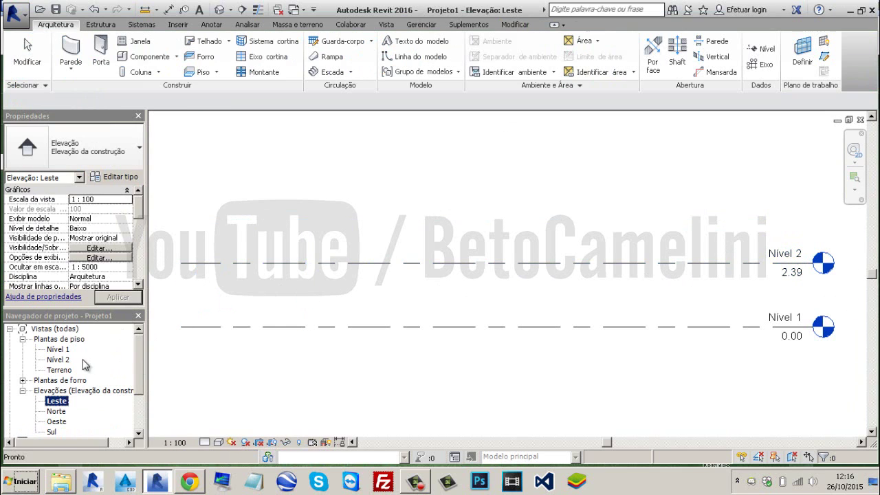
{"action": "double_click", "coordinate": [58, 349]}
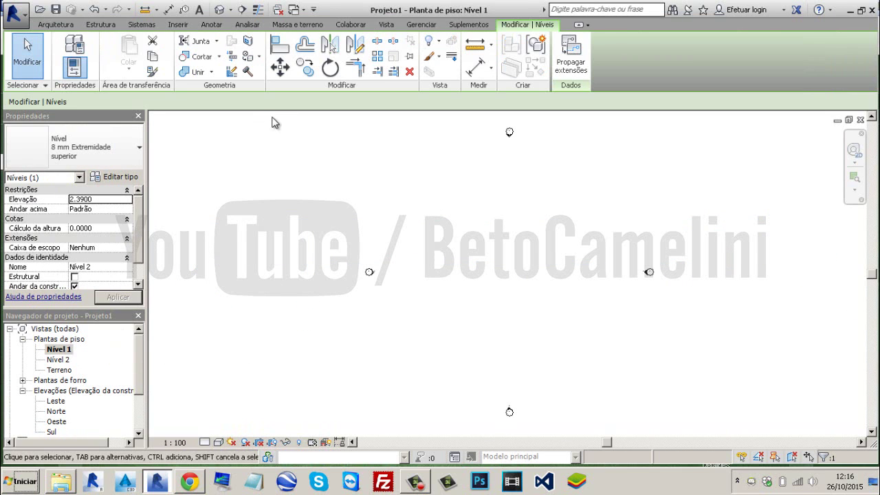
{"action": "left_click", "coordinate": [56, 24]}
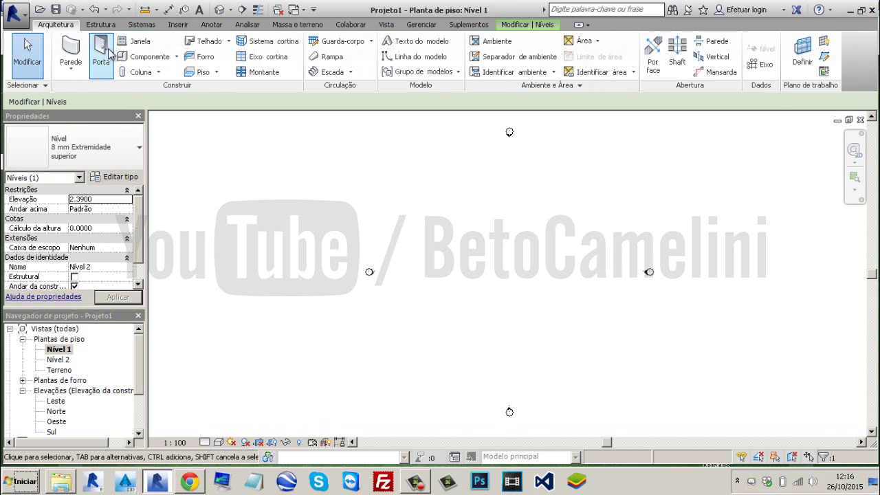
{"action": "left_click", "coordinate": [72, 70]}
{"action": "left_click", "coordinate": [72, 46]}
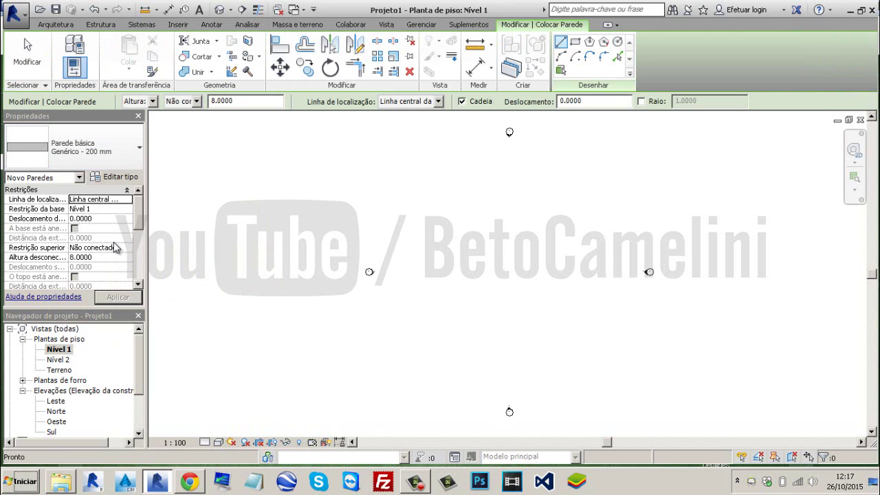
{"action": "left_click", "coordinate": [124, 248]}
{"action": "left_click", "coordinate": [127, 248]}
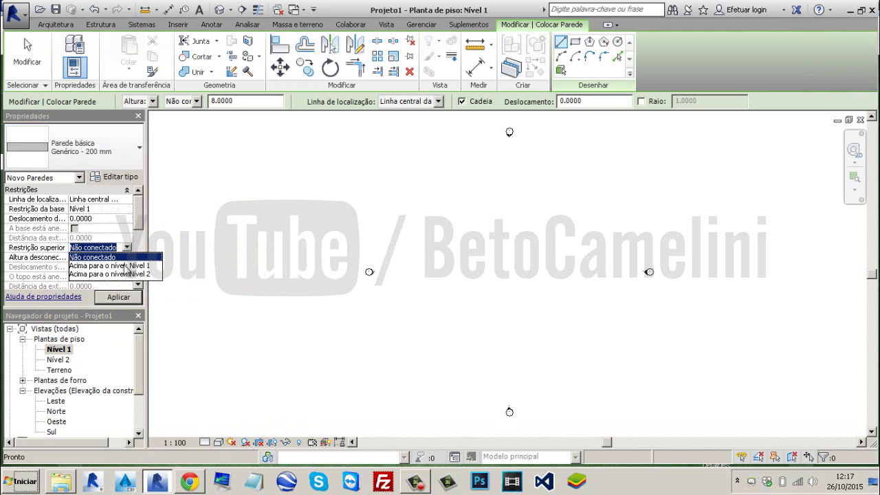
{"action": "left_click", "coordinate": [126, 274]}
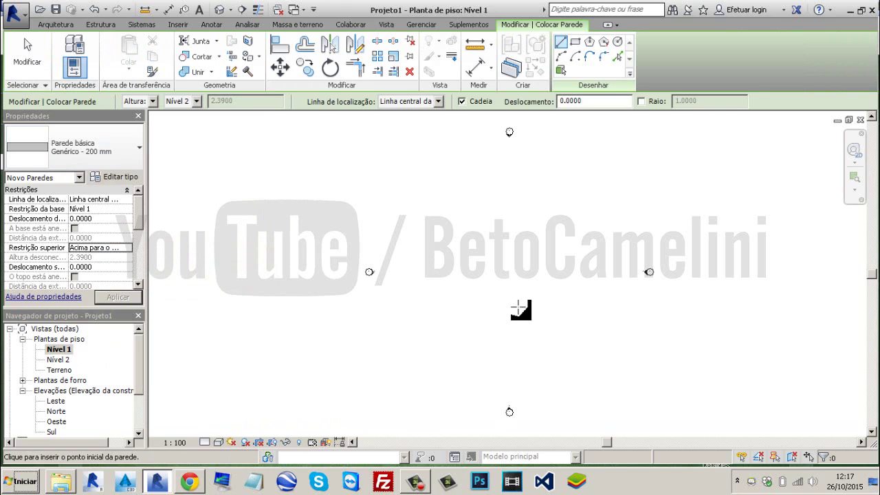
Draw a 2.35 m vertical wall and continue from its upper end with a 12 m horizontal wall to the right
{"action": "left_click", "coordinate": [435, 298]}
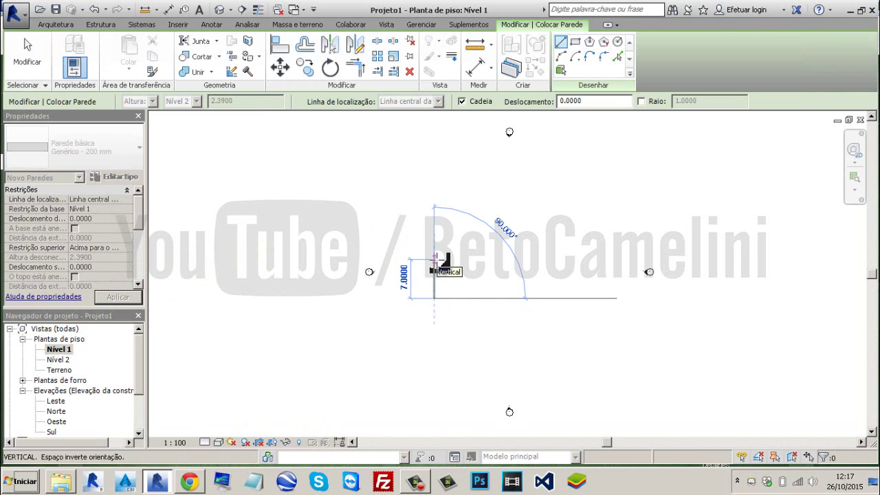
{"action": "type", "text": "2."}
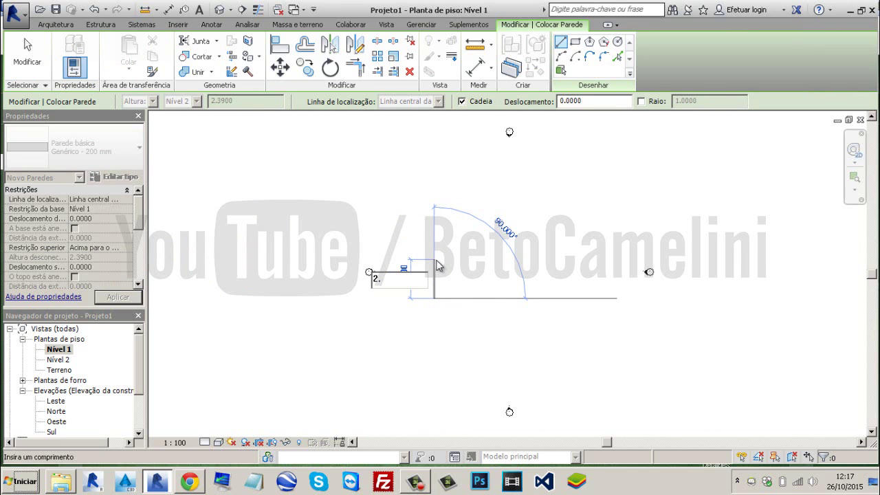
{"action": "type", "text": "35"}
{"action": "key", "text": "Return"}
{"action": "scroll", "coordinate": [450, 291], "scroll_direction": "up", "scroll_amount": 3}
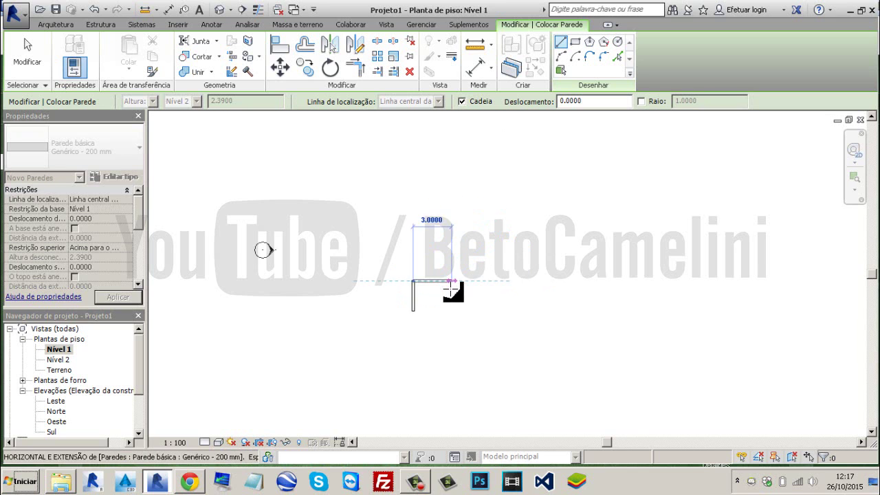
{"action": "scroll", "coordinate": [451, 292], "scroll_direction": "up", "scroll_amount": 3}
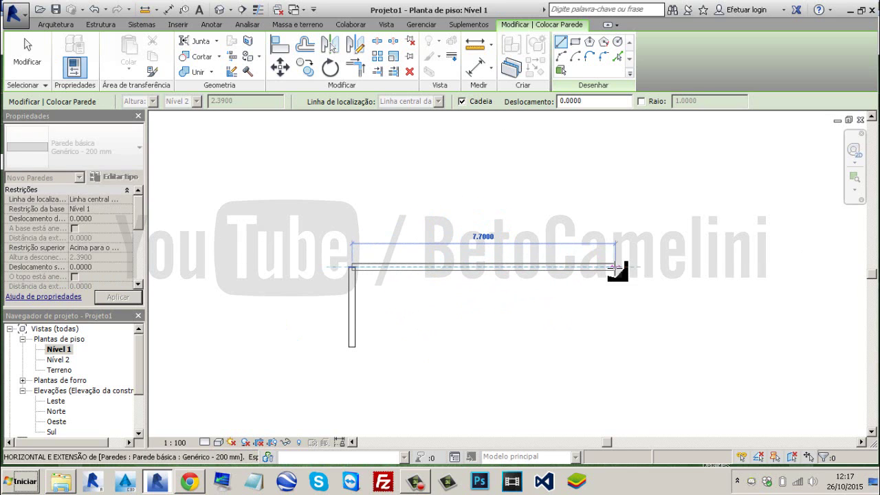
{"action": "type", "text": "1"}
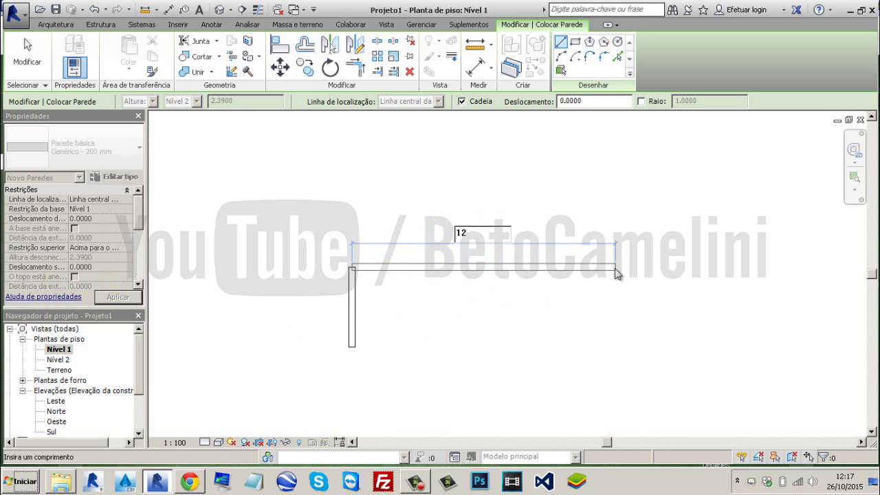
{"action": "type", "text": "2"}
{"action": "key", "text": "Return"}
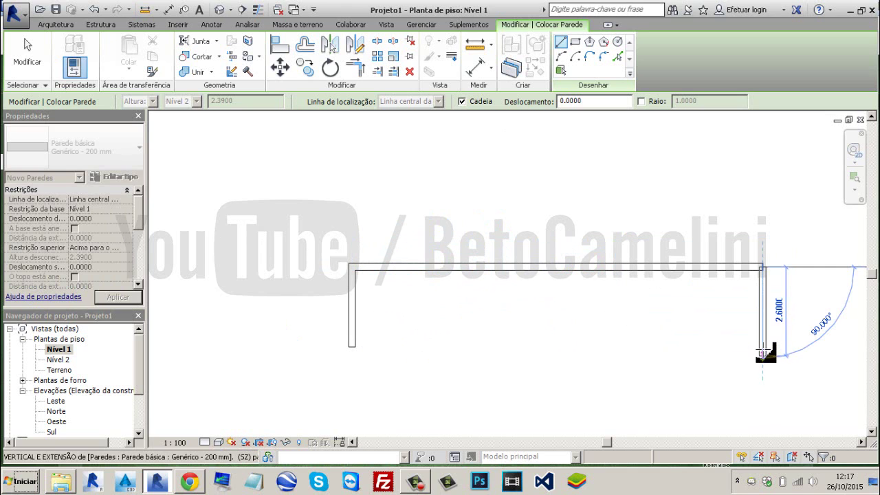
Close the rectangle with a right-hand wall matching the left one and a lower wall back to the starting point
{"action": "left_click", "coordinate": [762, 348]}
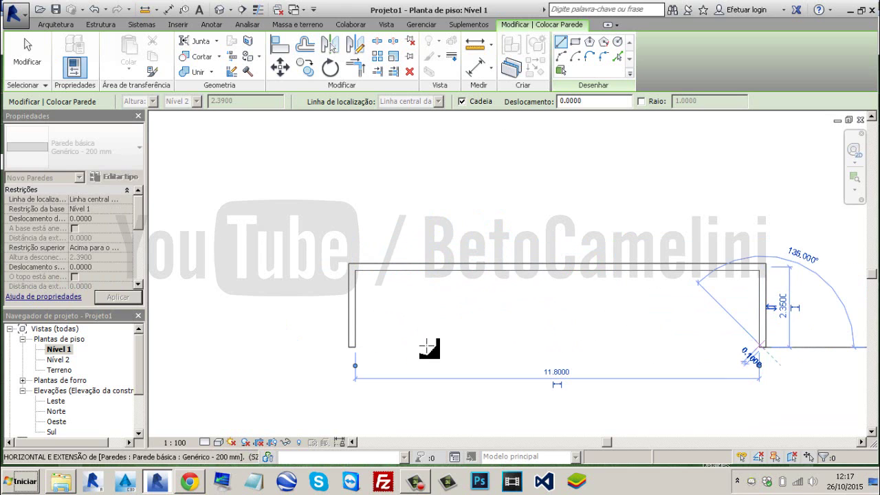
{"action": "left_click", "coordinate": [354, 348]}
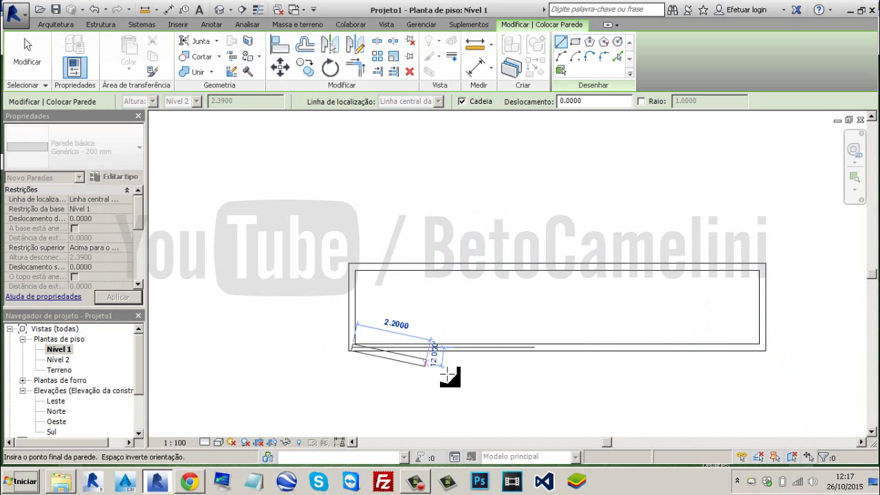
{"action": "key", "text": "Escape"}
{"action": "key", "text": "Escape"}
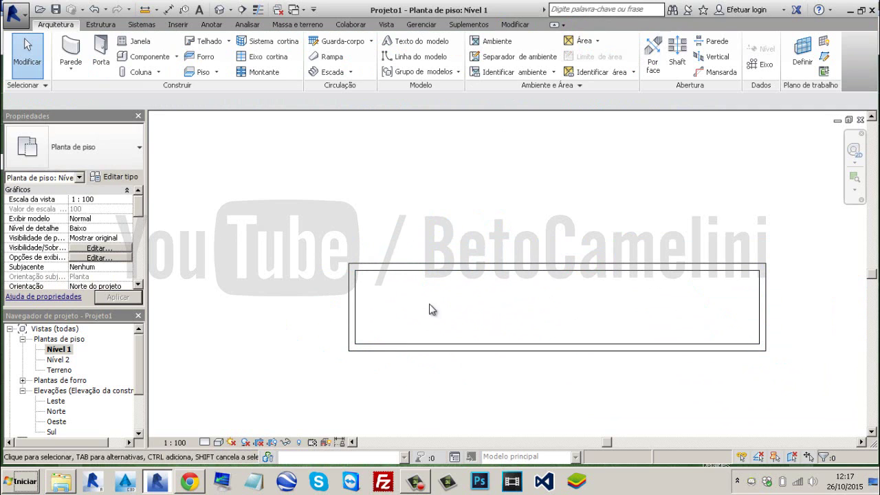
Open the default 3D view of the walls and set its visual style to Realista
{"action": "left_click", "coordinate": [386, 24]}
{"action": "left_click", "coordinate": [393, 47]}
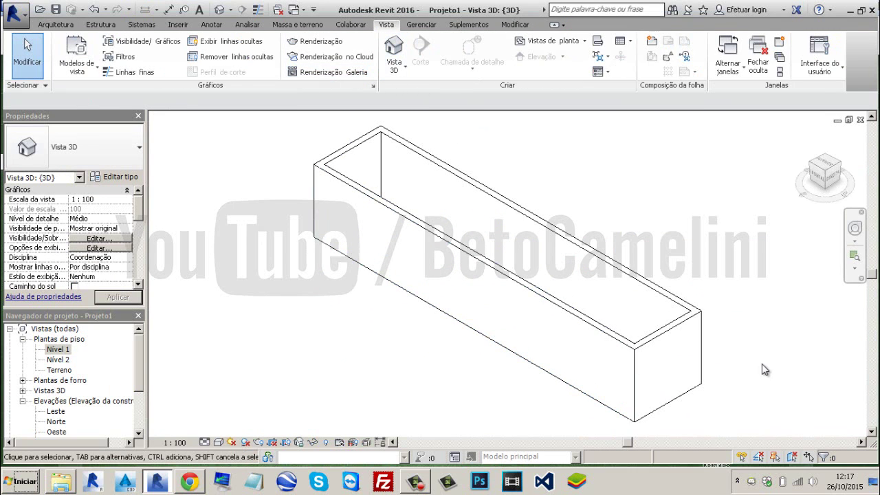
{"action": "scroll", "coordinate": [761, 364], "scroll_direction": "down", "scroll_amount": 1}
{"action": "middle_click_drag", "start_coordinate": [750, 361], "coordinate": [708, 338]}
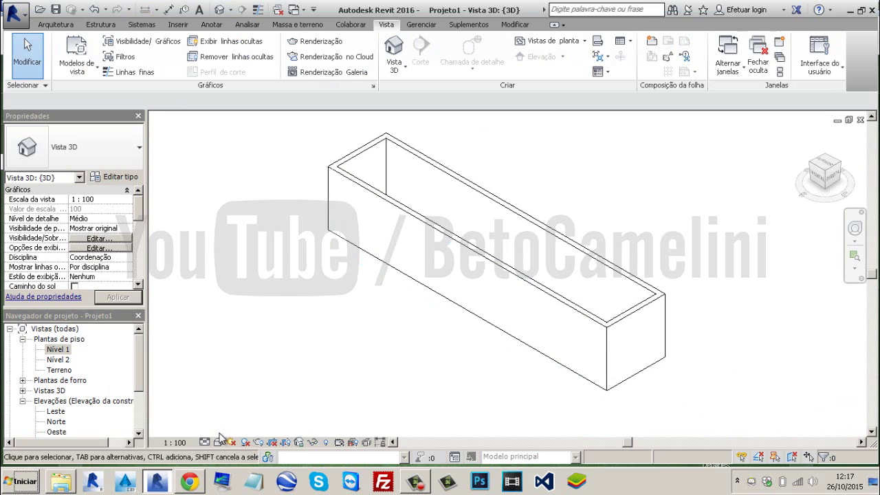
{"action": "left_click", "coordinate": [218, 442]}
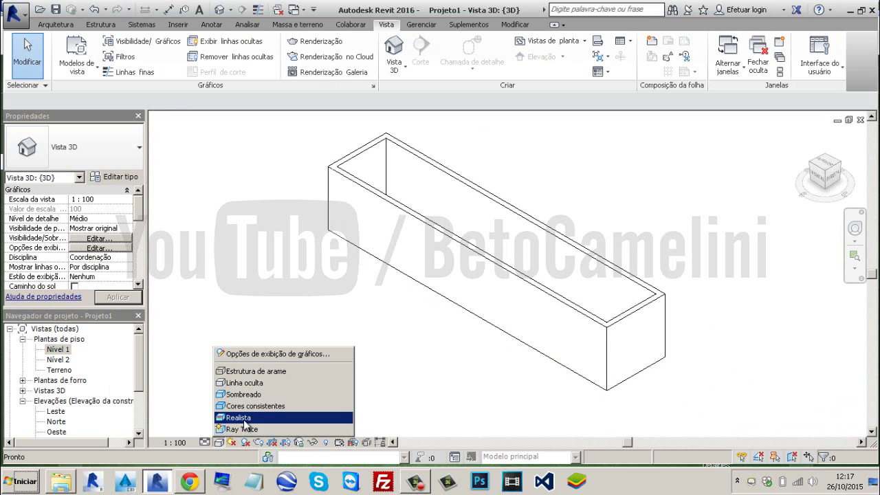
{"action": "left_click", "coordinate": [246, 426]}
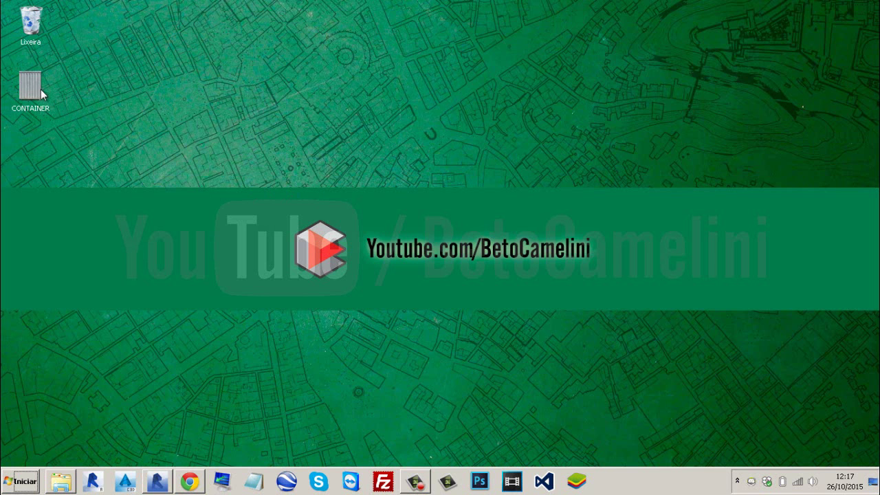
View the CONTAINER texture image stored on the desktop, close it and switch back to Revit
{"action": "double_click", "coordinate": [34, 88]}
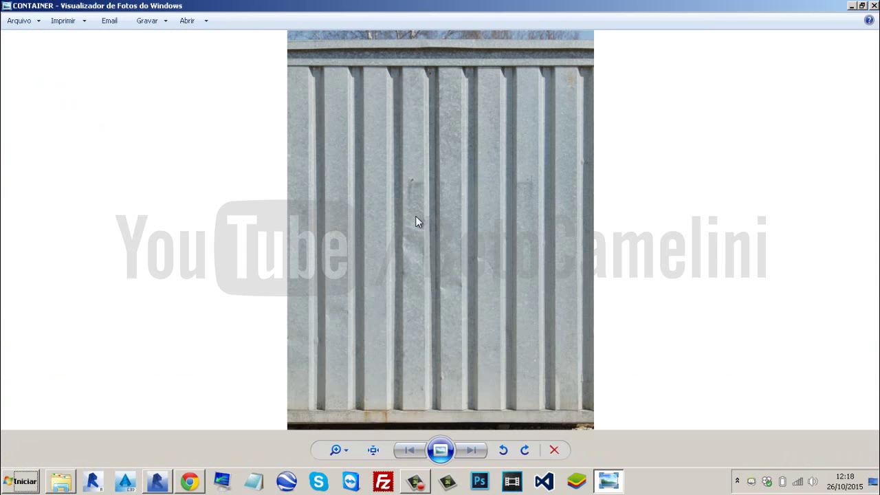
{"action": "left_click", "coordinate": [874, 6]}
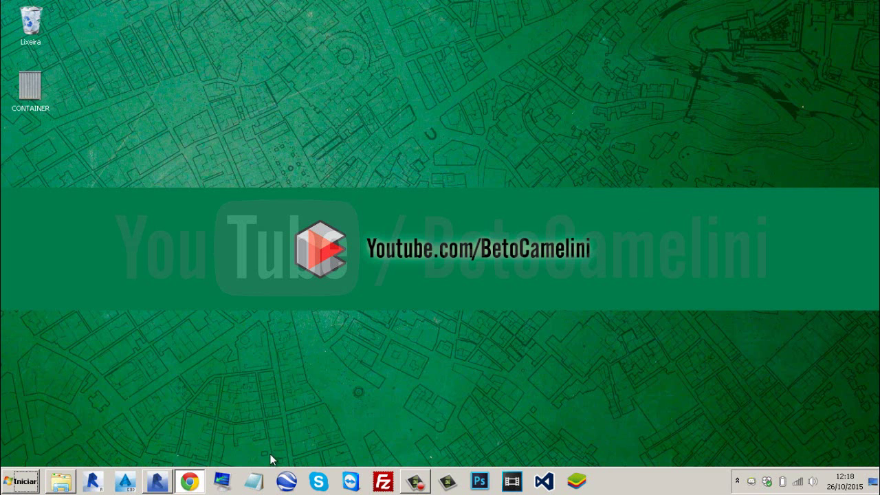
{"action": "left_click", "coordinate": [157, 482]}
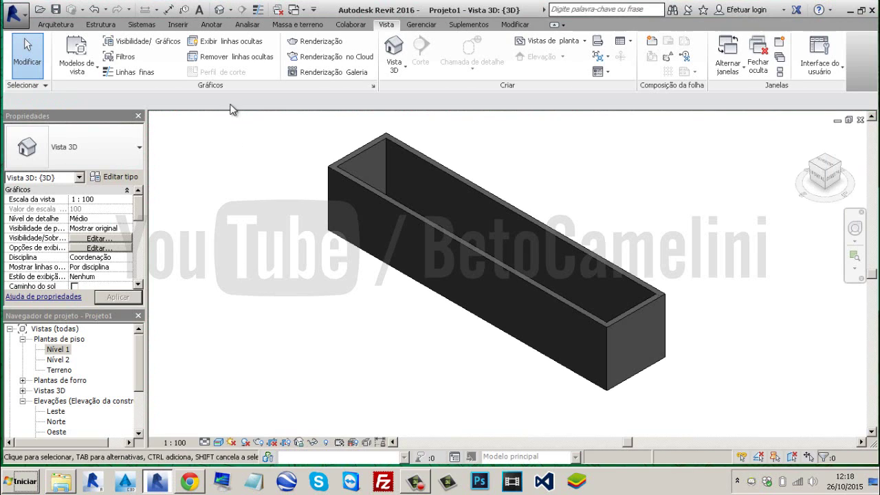
Duplicate the project material Camada de suporte de metal and name the copy CONTAINER
{"action": "left_click", "coordinate": [421, 26]}
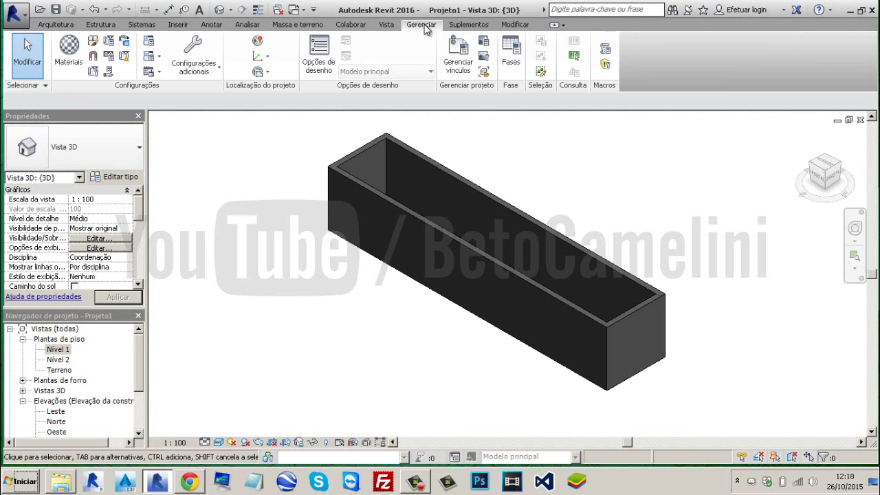
{"action": "left_click", "coordinate": [74, 48]}
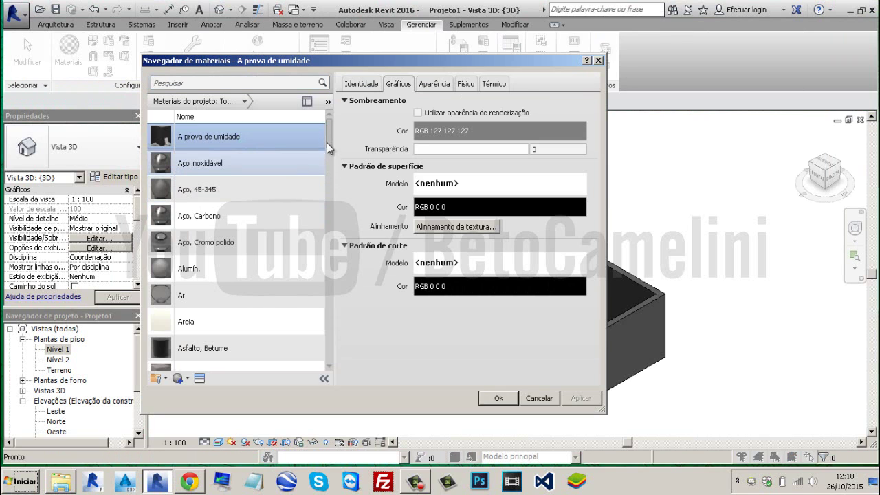
{"action": "left_click_drag", "start_coordinate": [327, 143], "coordinate": [327, 172]}
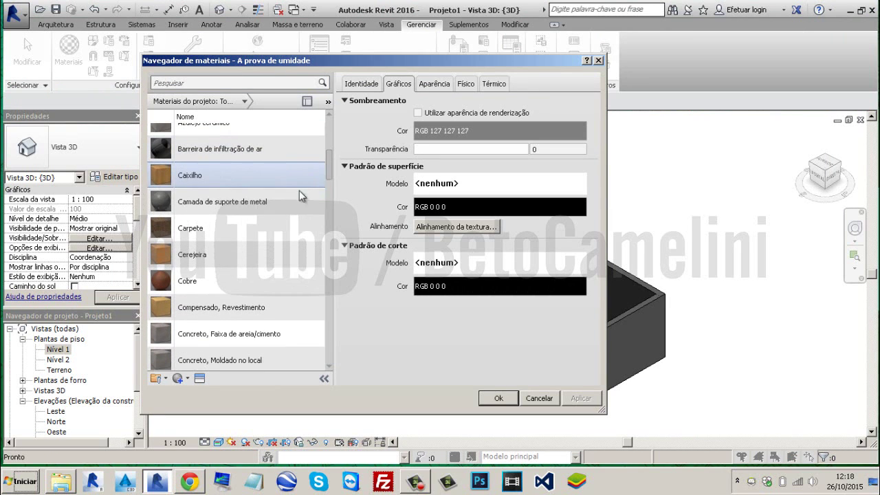
{"action": "left_click", "coordinate": [282, 201]}
{"action": "left_click", "coordinate": [433, 84]}
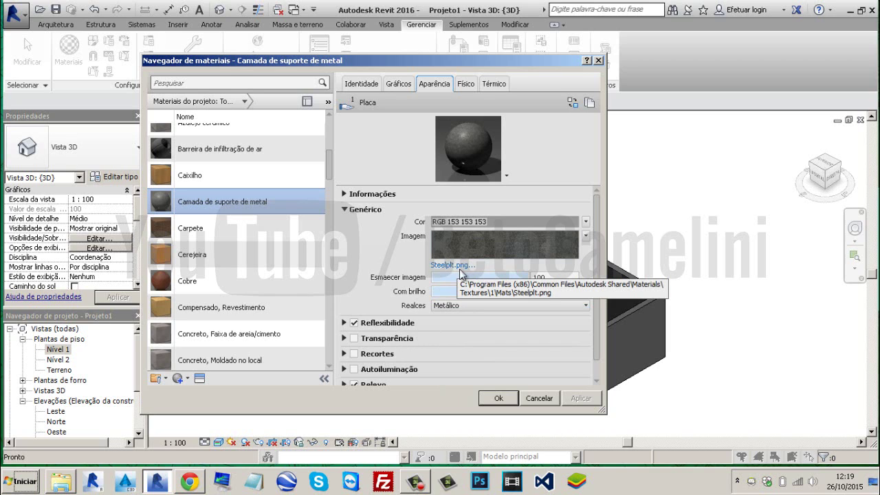
{"action": "right_click", "coordinate": [255, 201]}
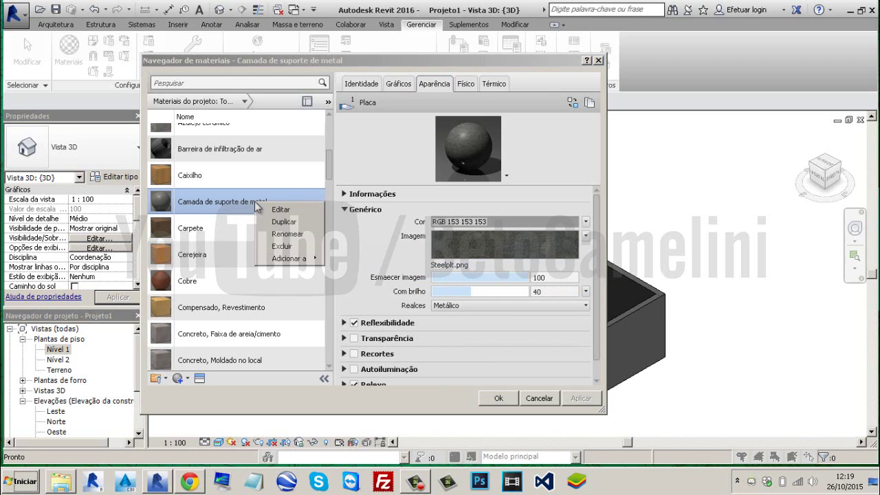
{"action": "left_click", "coordinate": [288, 219]}
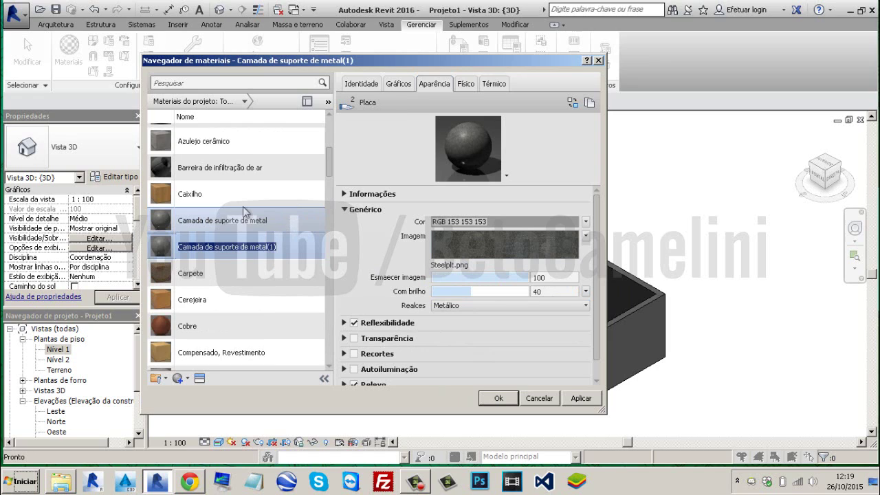
{"action": "type", "text": "CONTAINER"}
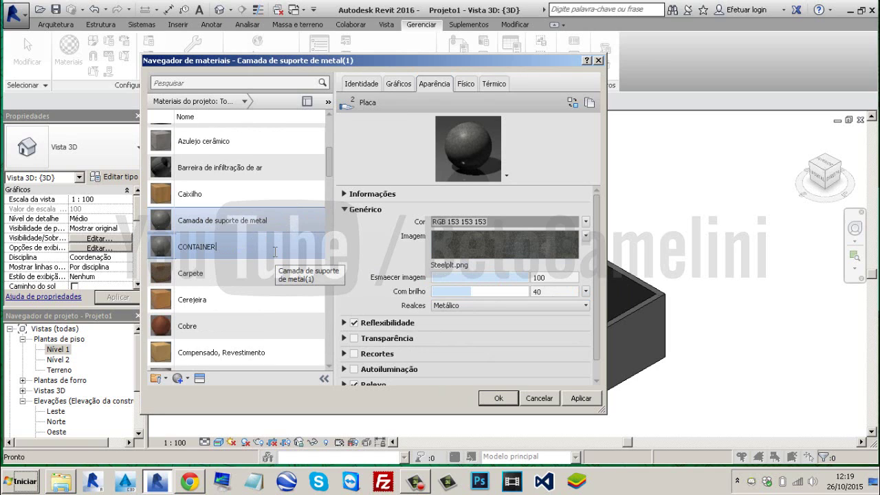
{"action": "key", "text": "Return"}
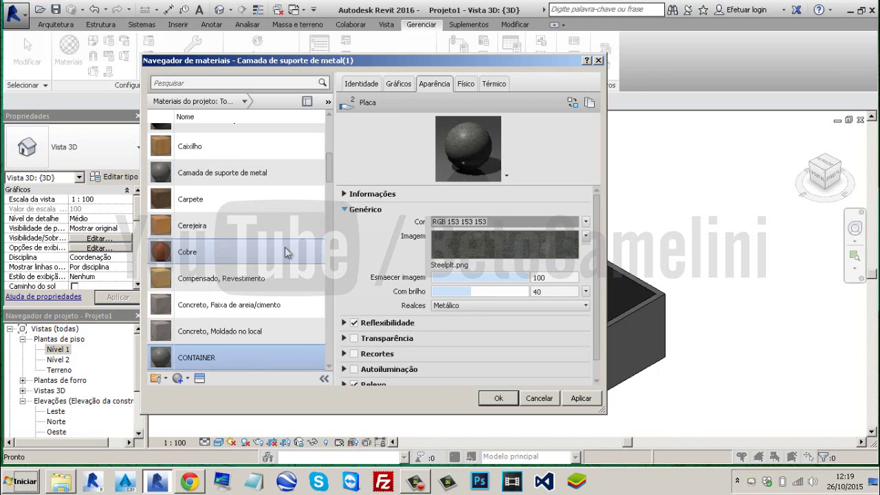
Replace the CONTAINER material's appearance image with the CONTAINER JPEG from the desktop
{"action": "left_click", "coordinate": [526, 241]}
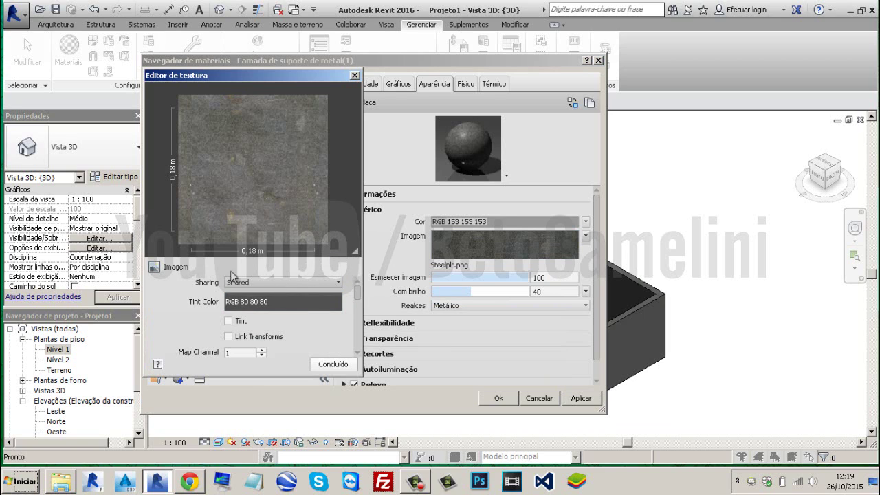
{"action": "left_click", "coordinate": [440, 285]}
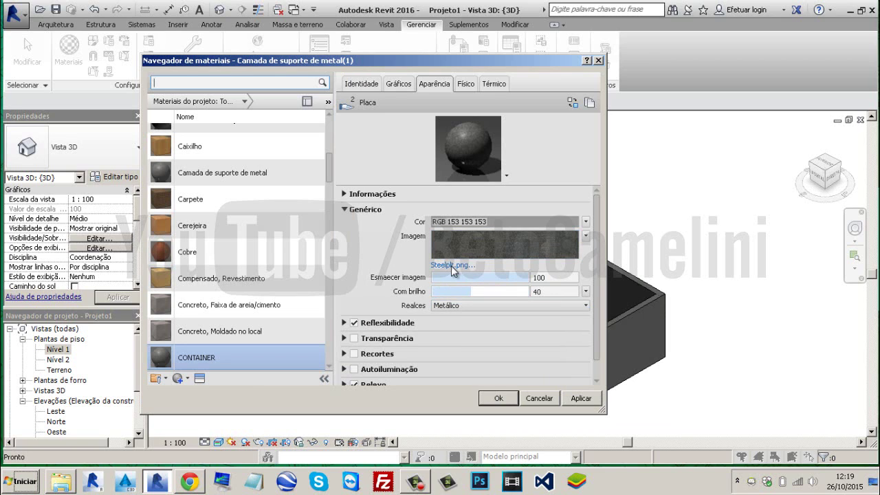
{"action": "left_click", "coordinate": [452, 266]}
{"action": "left_click", "coordinate": [450, 265]}
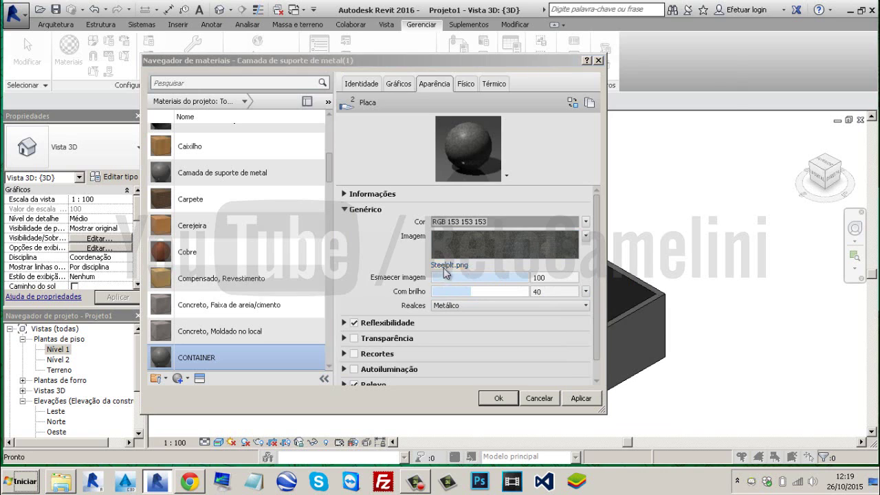
{"action": "left_click", "coordinate": [375, 93]}
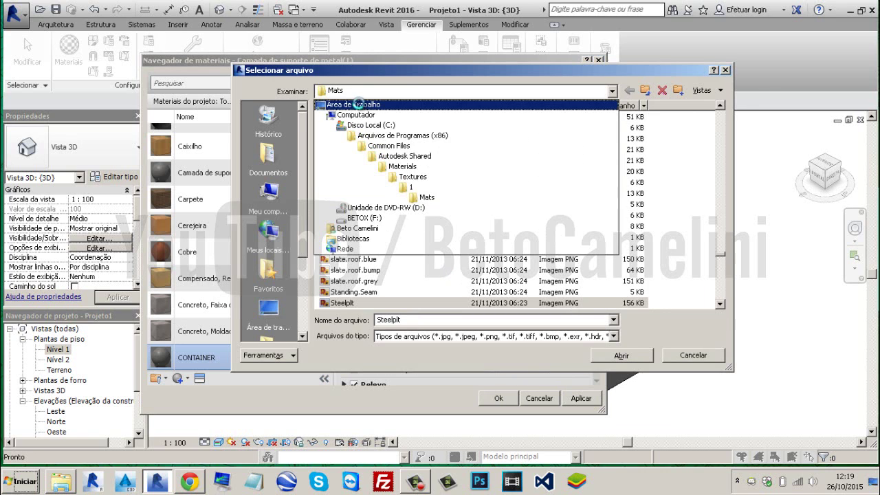
{"action": "left_click", "coordinate": [364, 104]}
{"action": "left_click", "coordinate": [364, 160]}
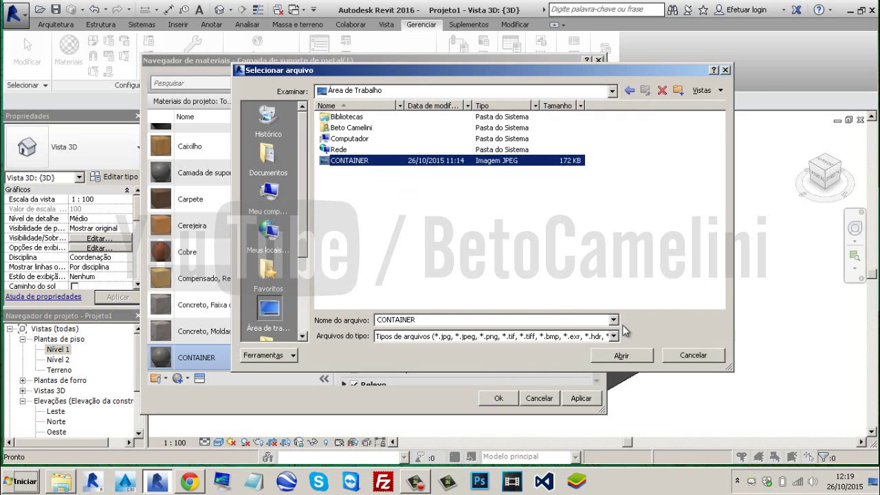
{"action": "left_click", "coordinate": [633, 358]}
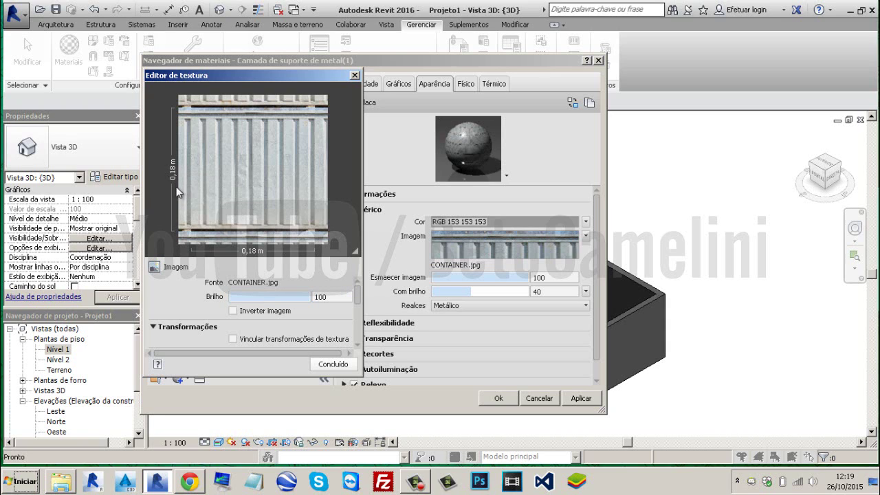
Set the texture's sample size to 2,39 m in width and height and finish the texture editing
{"action": "left_click_drag", "start_coordinate": [358, 303], "coordinate": [358, 344]}
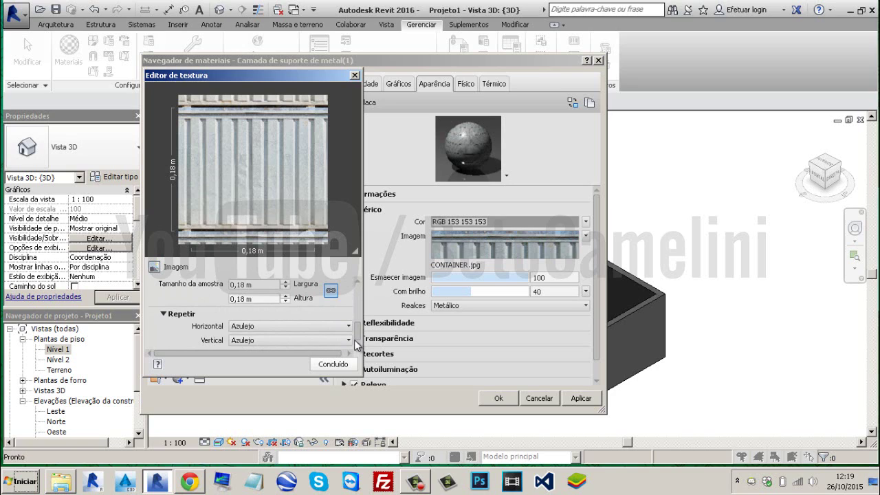
{"action": "left_click", "coordinate": [272, 283]}
{"action": "type", "text": "2,"}
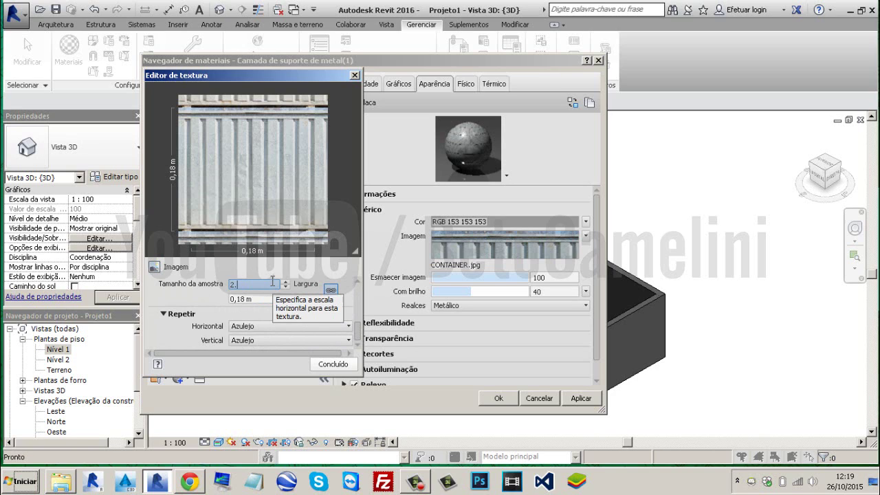
{"action": "type", "text": "39"}
{"action": "key", "text": "Return"}
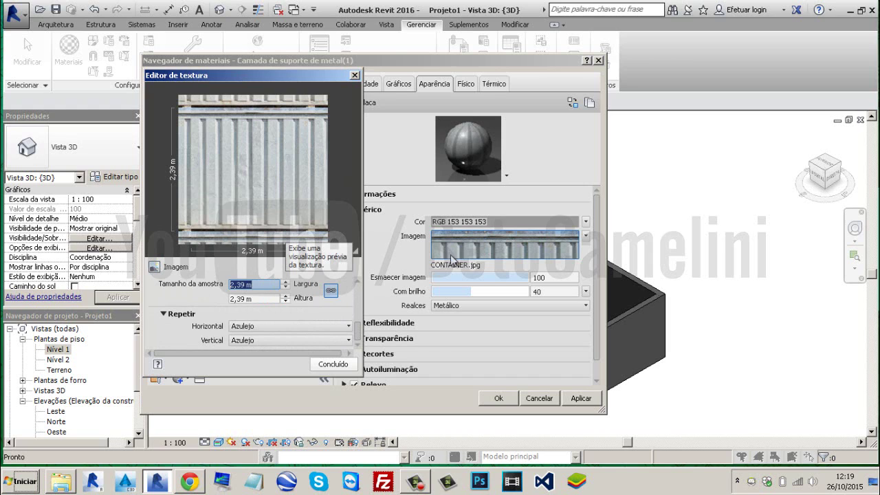
{"action": "left_click", "coordinate": [323, 364]}
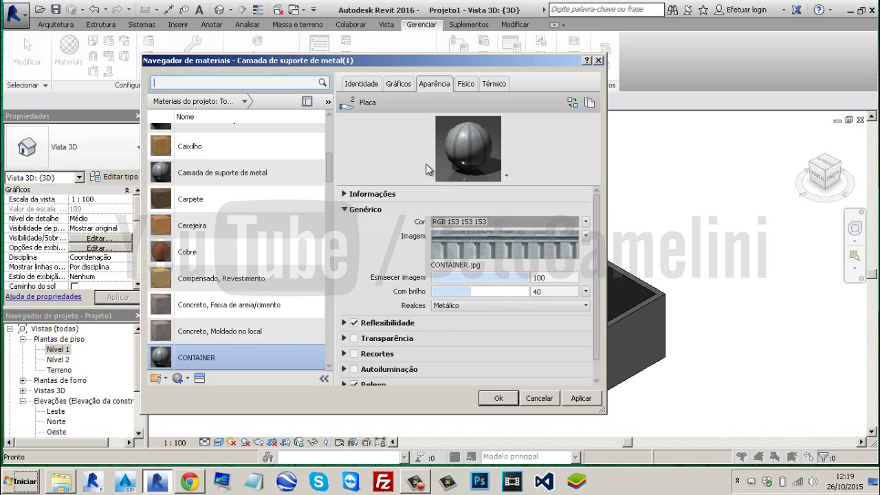
Change the material's preview scene to Cubo and inspect the enlarged container image
{"action": "left_click", "coordinate": [506, 176]}
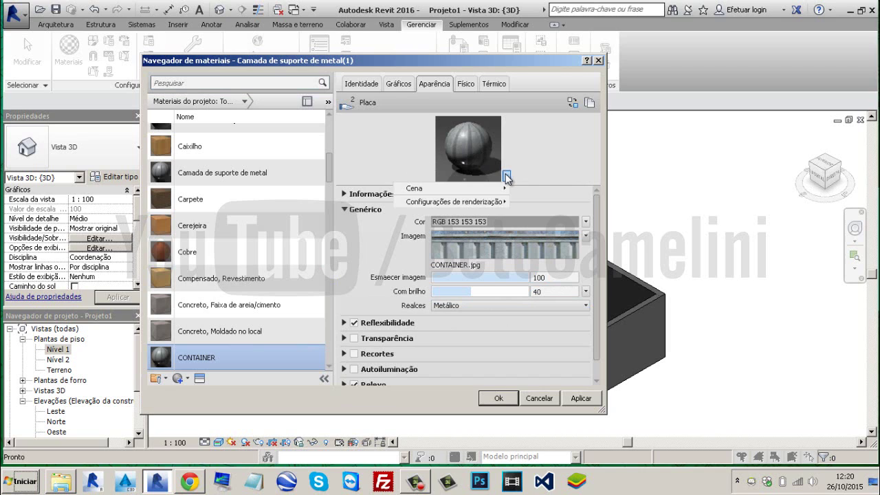
{"action": "mouse_move", "coordinate": [507, 188]}
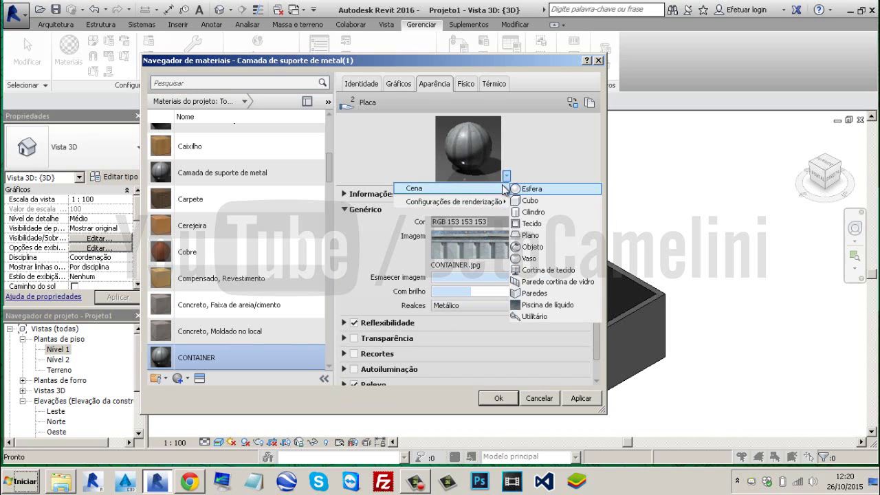
{"action": "left_click", "coordinate": [531, 201]}
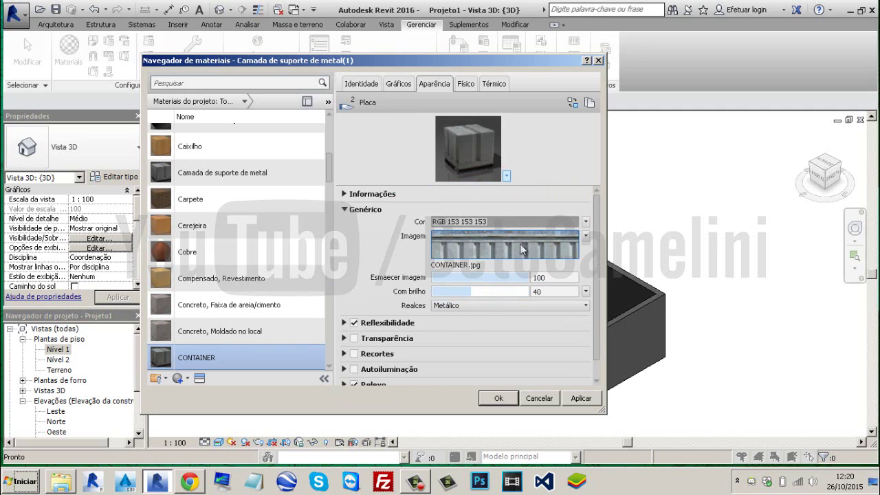
{"action": "mouse_move", "coordinate": [519, 243]}
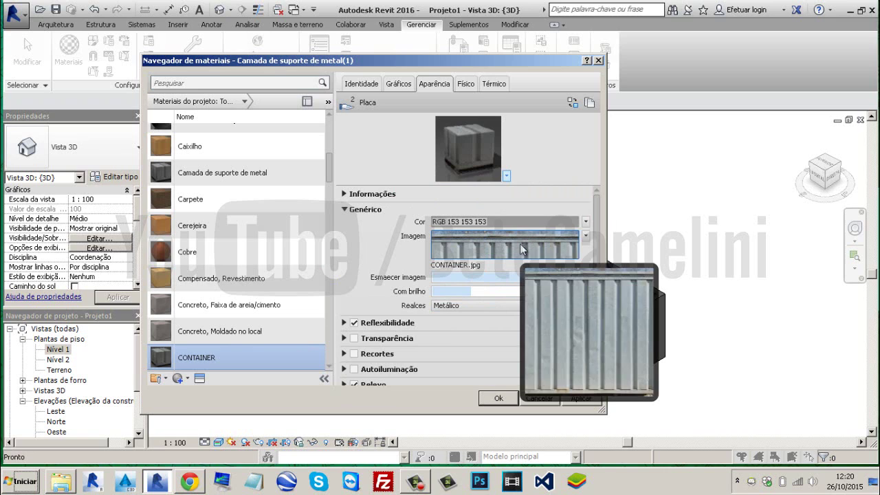
Review the CONTAINER material's identity, graphics, physical and thermal properties, and accept the material changes
{"action": "left_click", "coordinate": [363, 84]}
{"action": "left_click", "coordinate": [398, 84]}
{"action": "left_click", "coordinate": [465, 83]}
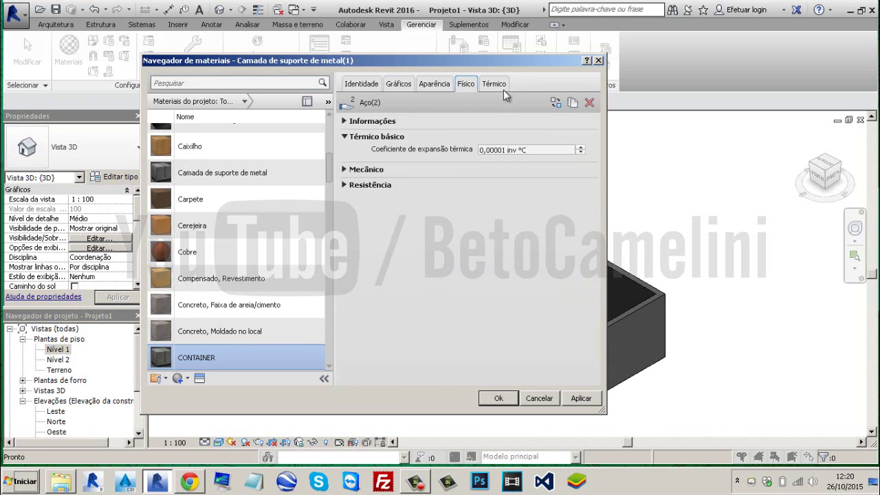
{"action": "left_click", "coordinate": [500, 84]}
{"action": "left_click", "coordinate": [362, 84]}
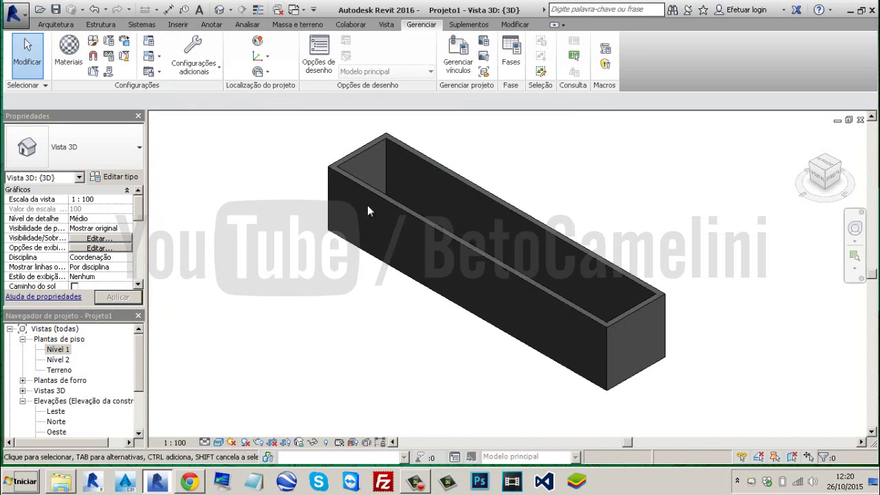
Paint the outer face of the front long wall with the CONTAINER material
{"action": "left_click", "coordinate": [399, 209]}
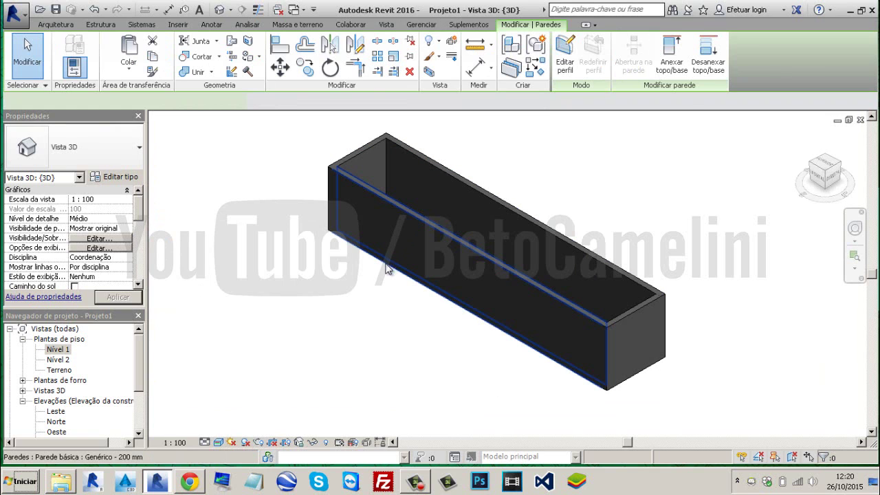
{"action": "left_click", "coordinate": [259, 56]}
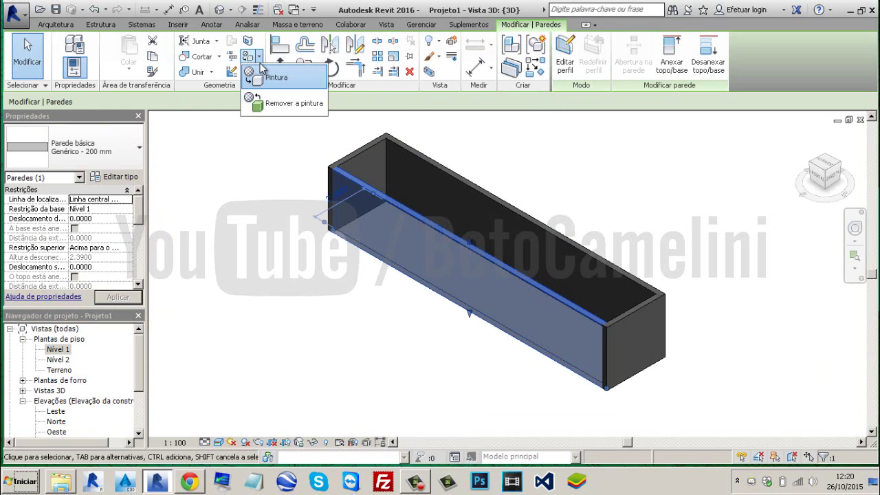
{"action": "left_click", "coordinate": [264, 76]}
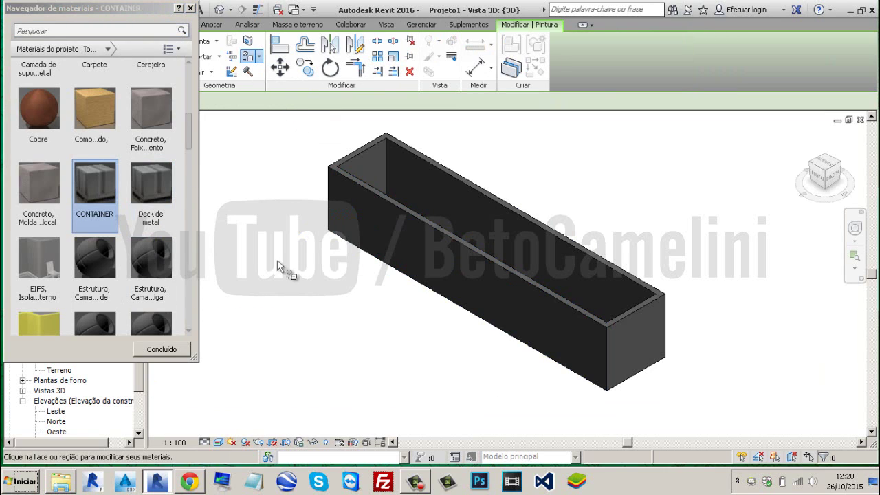
{"action": "left_click", "coordinate": [386, 232]}
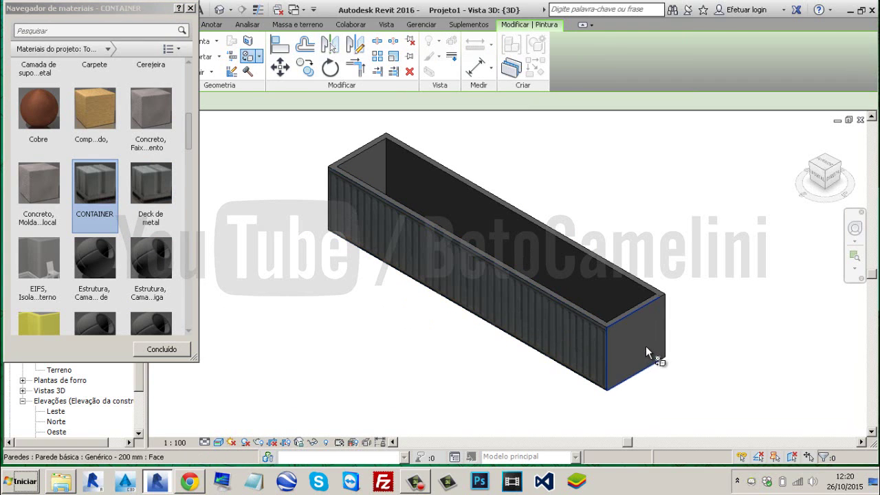
Paint the remaining outer wall faces with the CONTAINER material, end the Paint command and check the result in 3D
{"action": "middle_click_drag", "start_coordinate": [710, 367], "coordinate": [483, 325], "text": "shift"}
{"action": "left_click", "coordinate": [479, 314]}
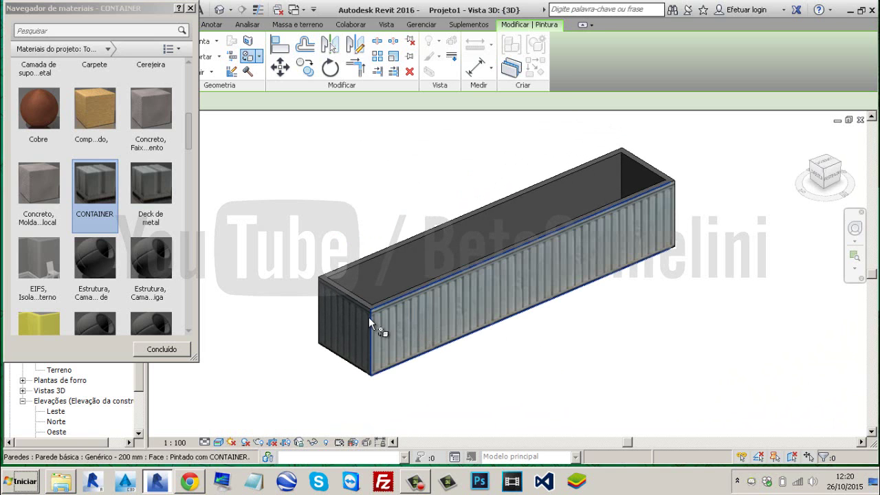
{"action": "mouse_move", "coordinate": [556, 349]}
{"action": "middle_mouse_down", "text": "shift"}
{"action": "mouse_move", "coordinate": [559, 367]}
{"action": "mouse_move", "coordinate": [448, 365]}
{"action": "mouse_move", "coordinate": [595, 367]}
{"action": "middle_mouse_up", "text": "shift"}
{"action": "left_click", "coordinate": [612, 353]}
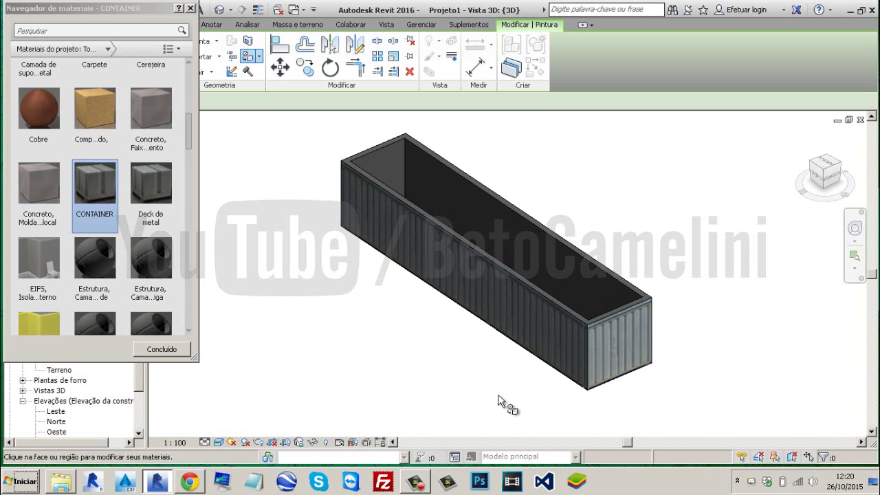
{"action": "mouse_move", "coordinate": [482, 396]}
{"action": "middle_mouse_down", "text": "shift"}
{"action": "mouse_move", "coordinate": [471, 392]}
{"action": "mouse_move", "coordinate": [512, 388]}
{"action": "mouse_move", "coordinate": [482, 364]}
{"action": "middle_mouse_up", "text": "shift"}
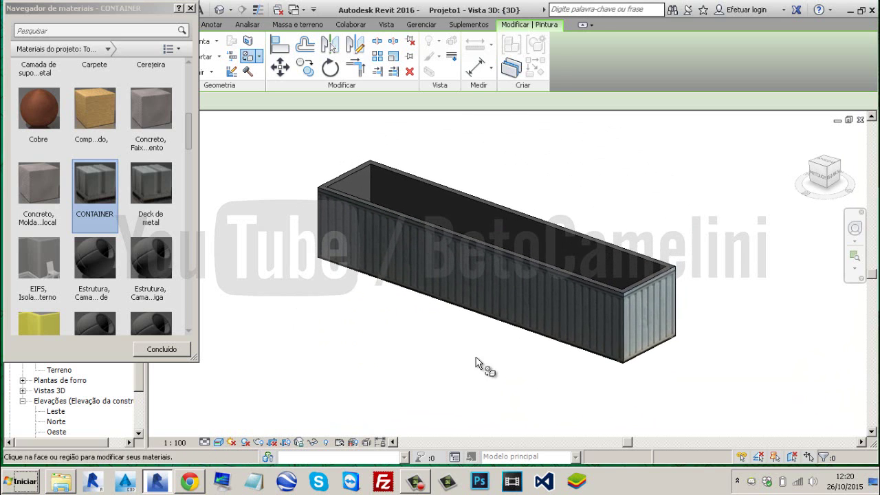
{"action": "left_click", "coordinate": [538, 333]}
{"action": "key", "text": "Escape"}
{"action": "scroll", "coordinate": [577, 323], "scroll_direction": "up", "scroll_amount": 5}
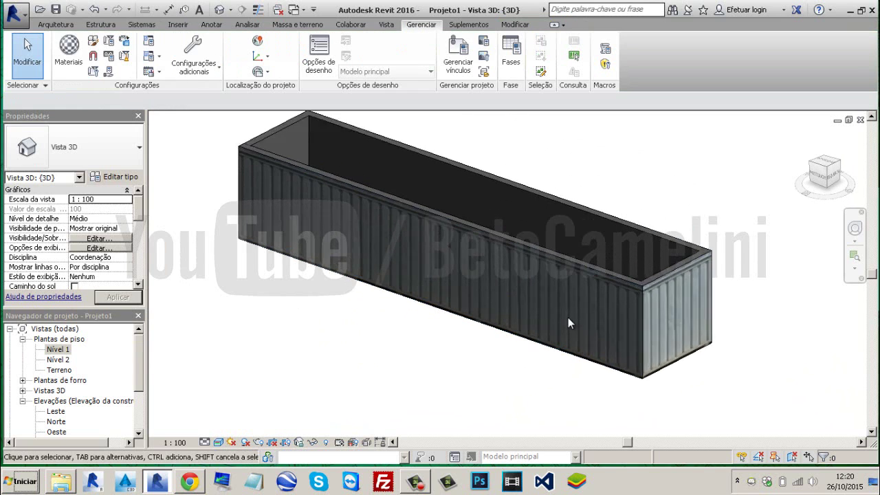
{"action": "scroll", "coordinate": [584, 332], "scroll_direction": "down", "scroll_amount": 5}
{"action": "middle_click_drag", "start_coordinate": [565, 330], "coordinate": [555, 315]}
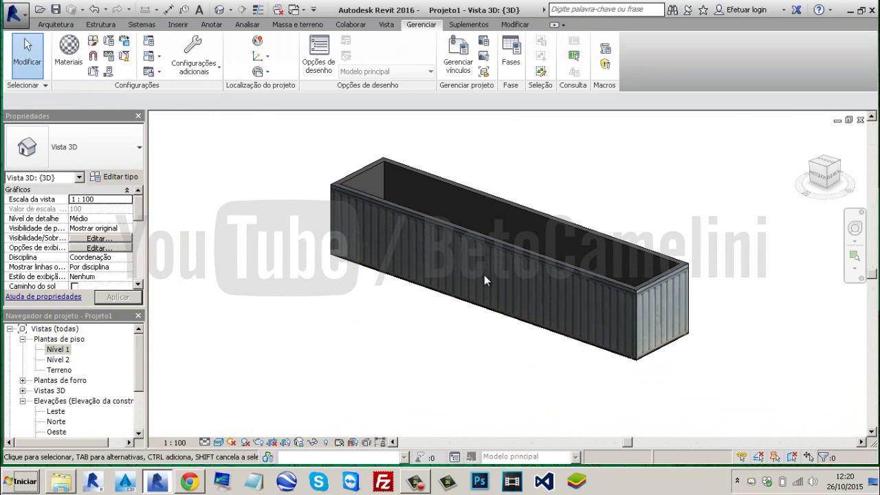
In the Nível 1 plan, place an M_Folha única 0915 x 2134mm door in the lower long wall, 0.2 m from the left inner corner, swinging inward
{"action": "double_click", "coordinate": [69, 351]}
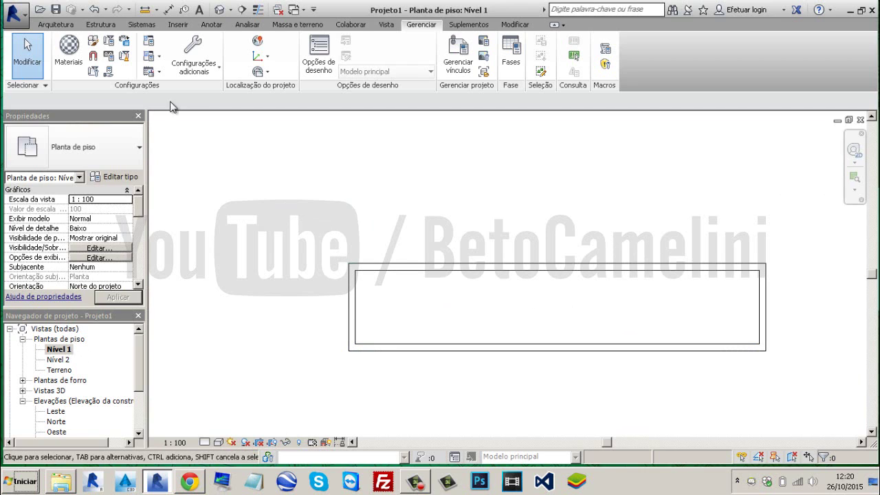
{"action": "left_click", "coordinate": [69, 25]}
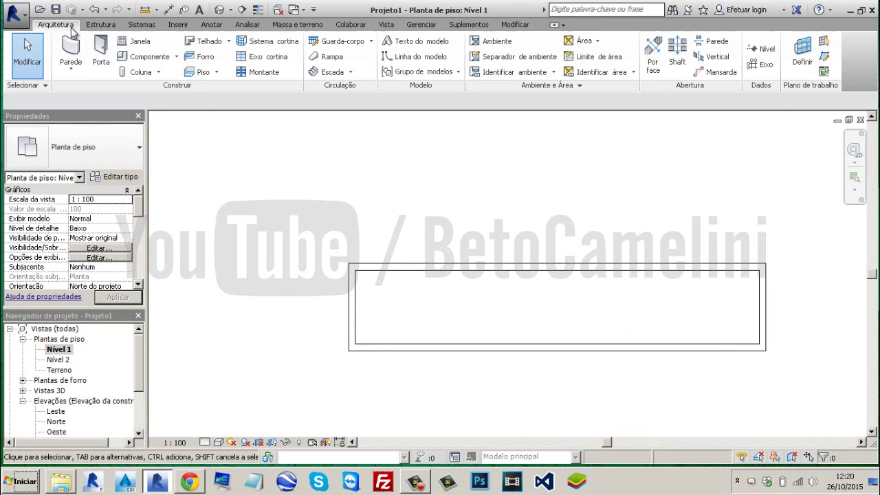
{"action": "left_click", "coordinate": [101, 60]}
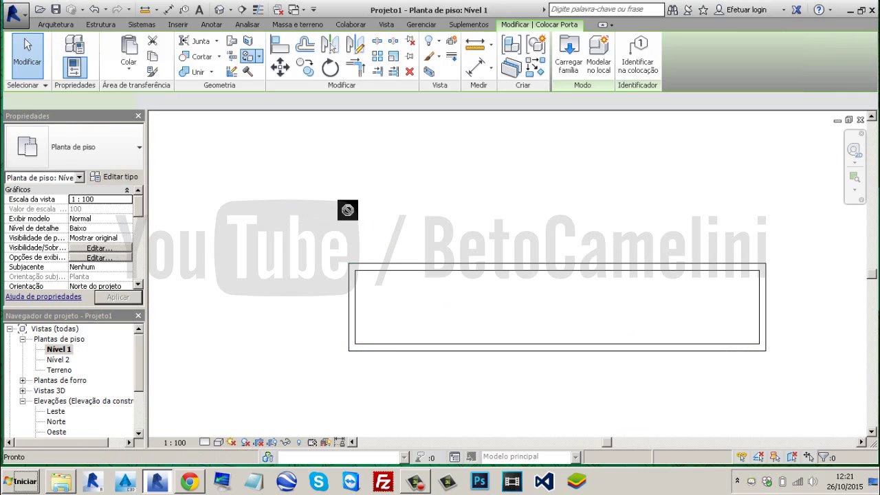
{"action": "left_click", "coordinate": [379, 347]}
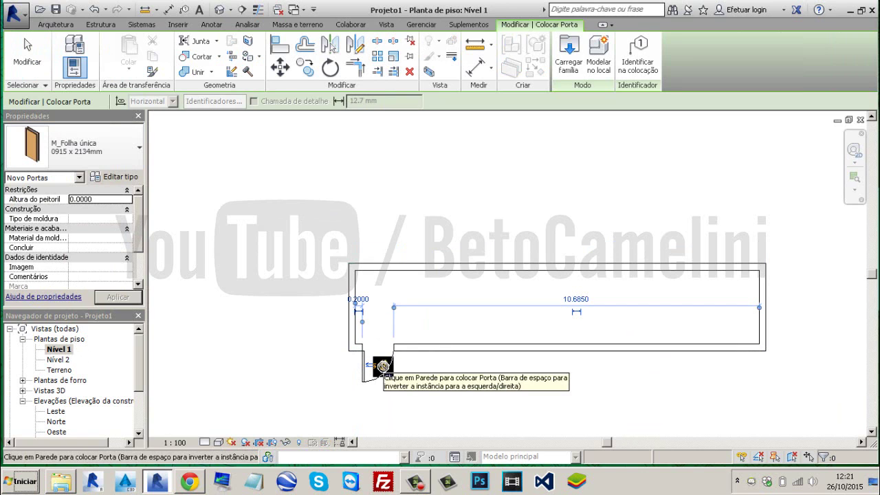
{"action": "left_click", "coordinate": [28, 54]}
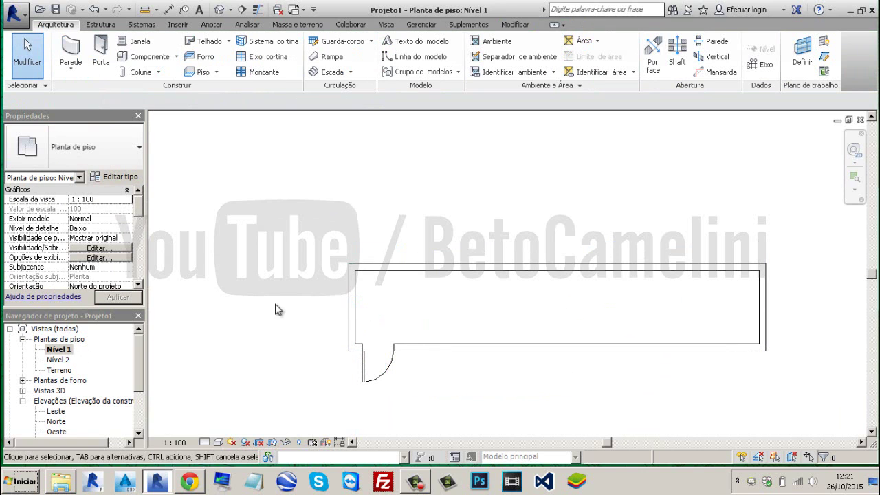
{"action": "left_click", "coordinate": [389, 370]}
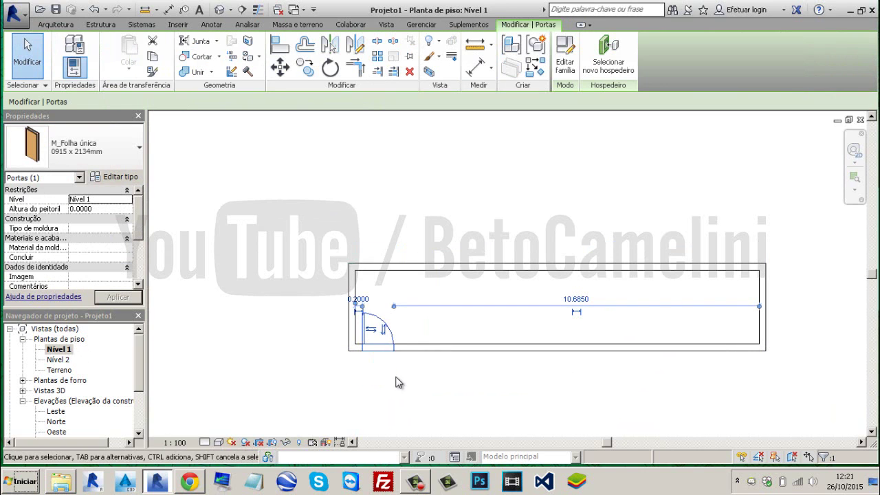
{"action": "left_click", "coordinate": [443, 407]}
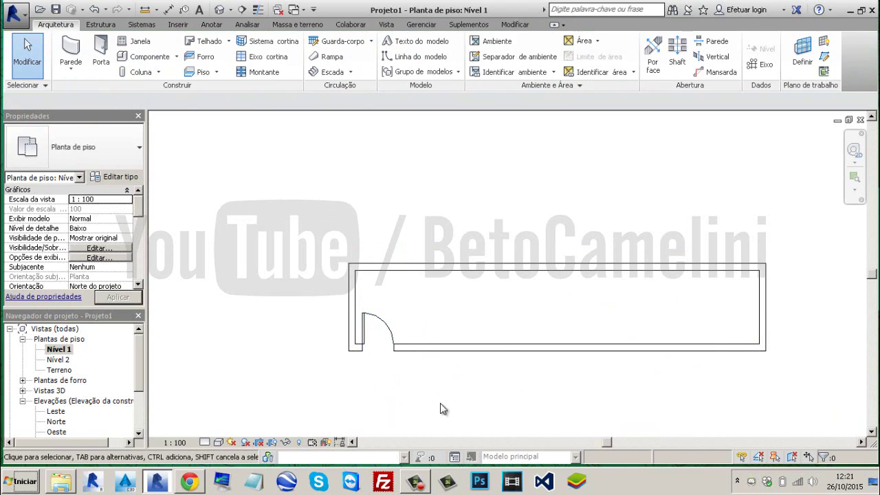
Open the 3D view and examine the door and the container texture around it from the front, up close and as a whole
{"action": "left_click", "coordinate": [385, 24]}
{"action": "left_click", "coordinate": [393, 54]}
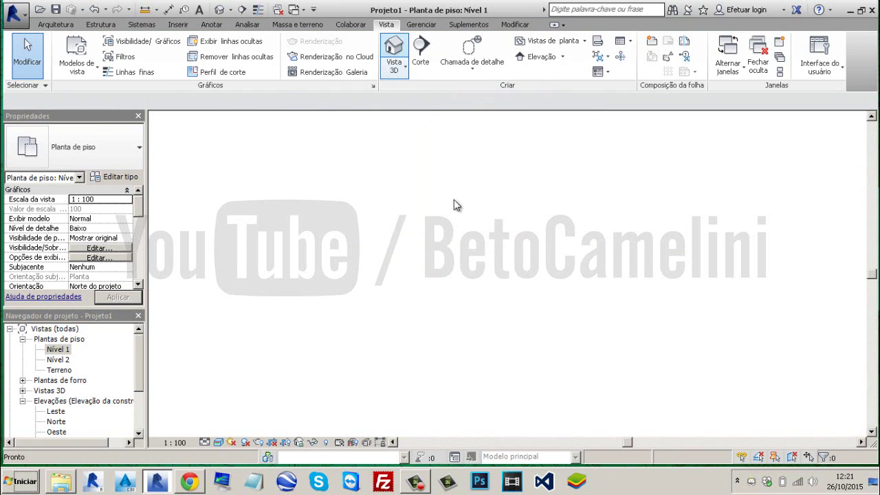
{"action": "middle_click_drag", "start_coordinate": [618, 393], "coordinate": [434, 379], "text": "shift"}
{"action": "scroll", "coordinate": [417, 346], "scroll_direction": "up", "scroll_amount": 3}
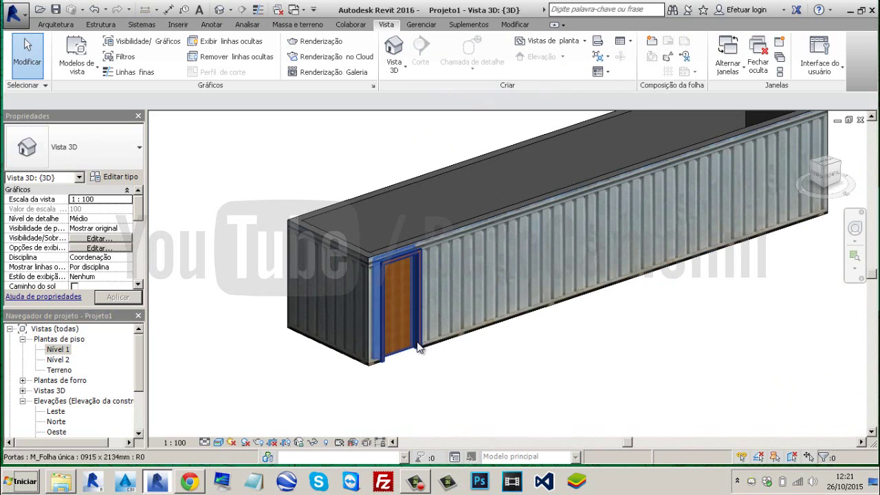
{"action": "scroll", "coordinate": [417, 346], "scroll_direction": "down", "scroll_amount": 3}
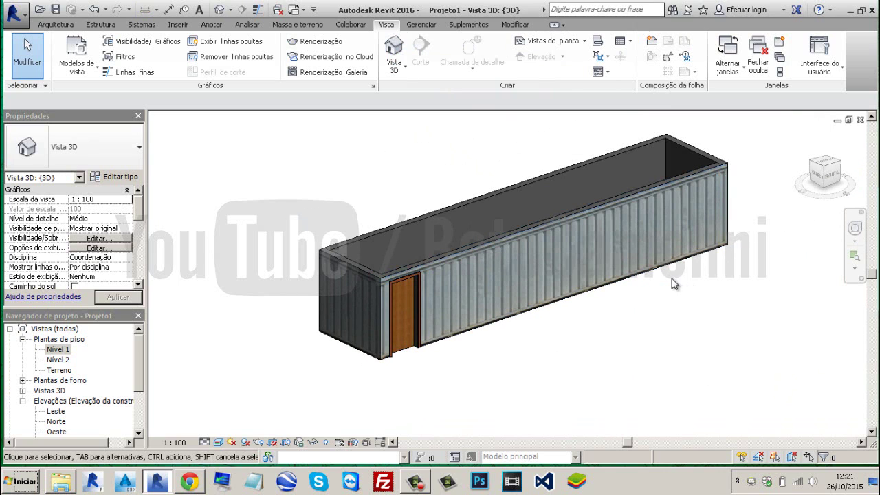
{"action": "scroll", "coordinate": [397, 294], "scroll_direction": "up", "scroll_amount": 2}
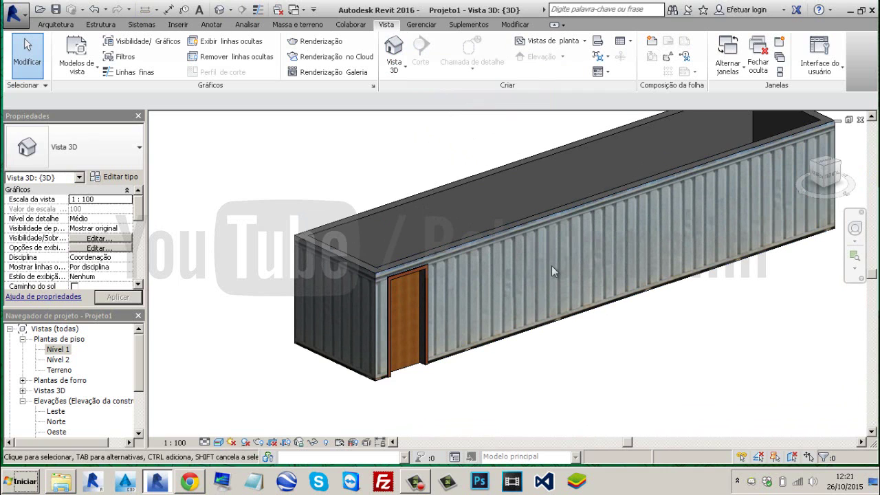
{"action": "scroll", "coordinate": [450, 321], "scroll_direction": "up", "scroll_amount": 3}
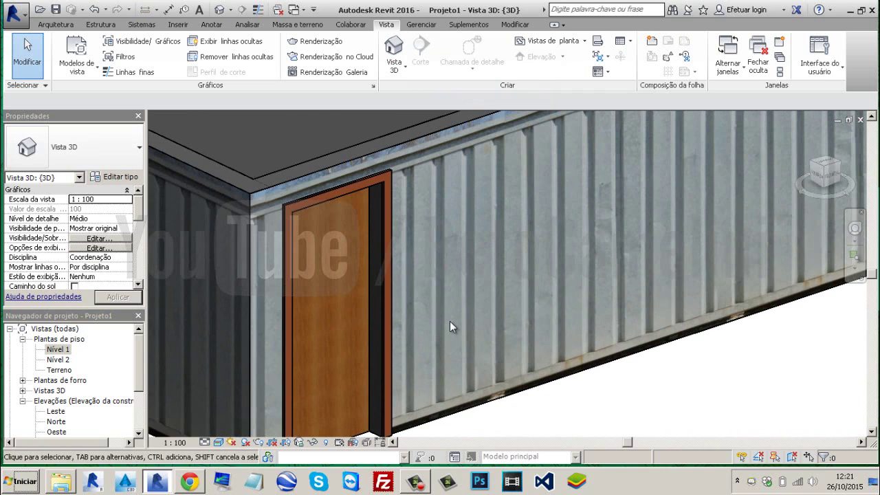
{"action": "scroll", "coordinate": [450, 321], "scroll_direction": "down", "scroll_amount": 1}
{"action": "scroll", "coordinate": [446, 327], "scroll_direction": "down", "scroll_amount": 3}
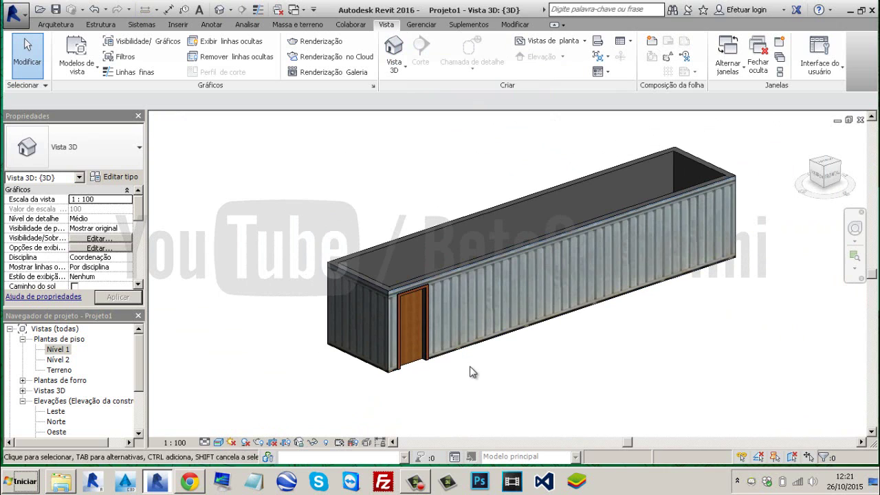
{"action": "mouse_move", "coordinate": [474, 373]}
{"action": "middle_mouse_down"}
{"action": "mouse_move", "coordinate": [507, 379]}
{"action": "mouse_move", "coordinate": [505, 387]}
{"action": "mouse_move", "coordinate": [488, 378]}
{"action": "middle_mouse_up"}
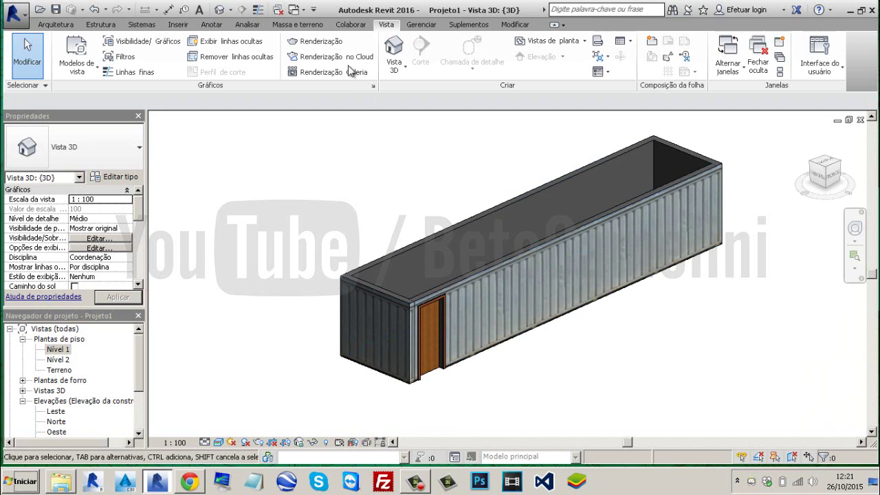
Rotate the CONTAINER material's appearance image to 42° in the texture editor and finish the texture edit
{"action": "left_click", "coordinate": [421, 25]}
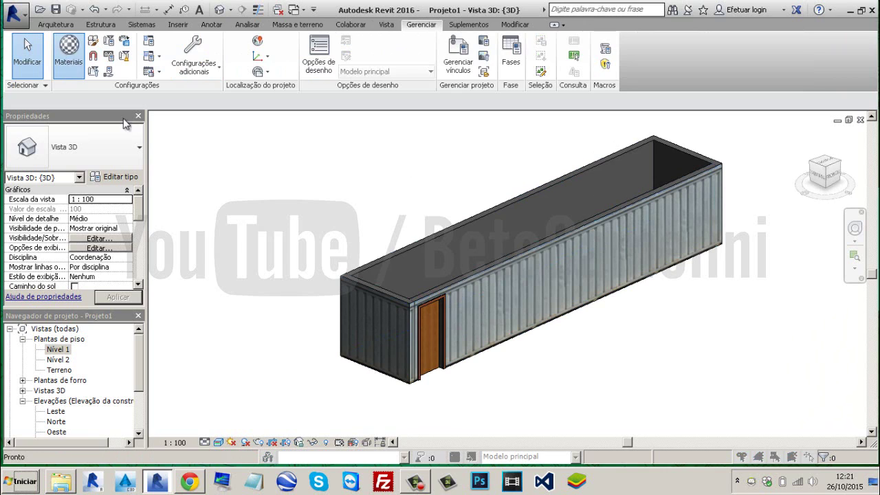
{"action": "left_click", "coordinate": [68, 51]}
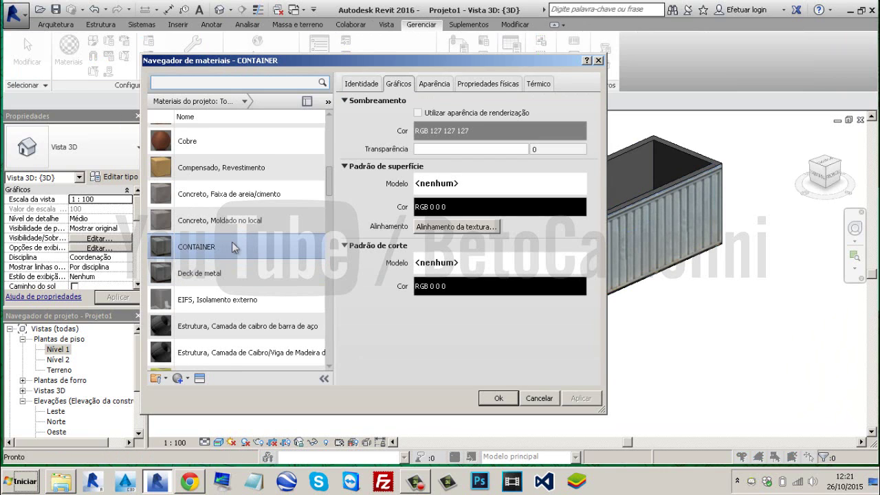
{"action": "left_click", "coordinate": [435, 84]}
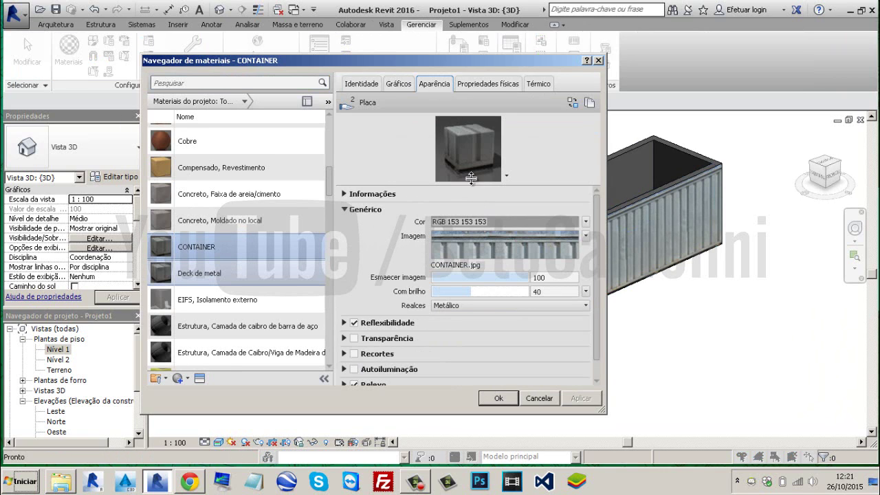
{"action": "left_click", "coordinate": [493, 248]}
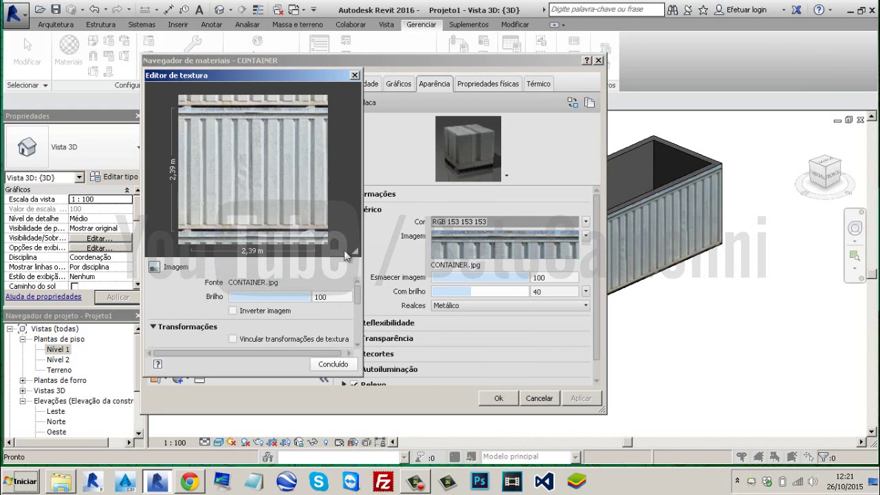
{"action": "mouse_move", "coordinate": [356, 296]}
{"action": "left_mouse_down"}
{"action": "mouse_move", "coordinate": [355, 334]}
{"action": "mouse_move", "coordinate": [354, 310]}
{"action": "left_mouse_up"}
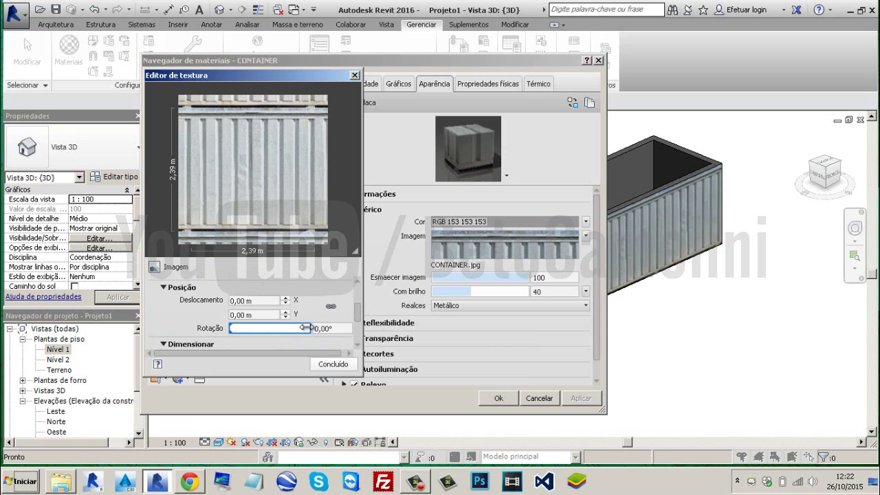
{"action": "left_click_drag", "start_coordinate": [229, 328], "coordinate": [237, 328]}
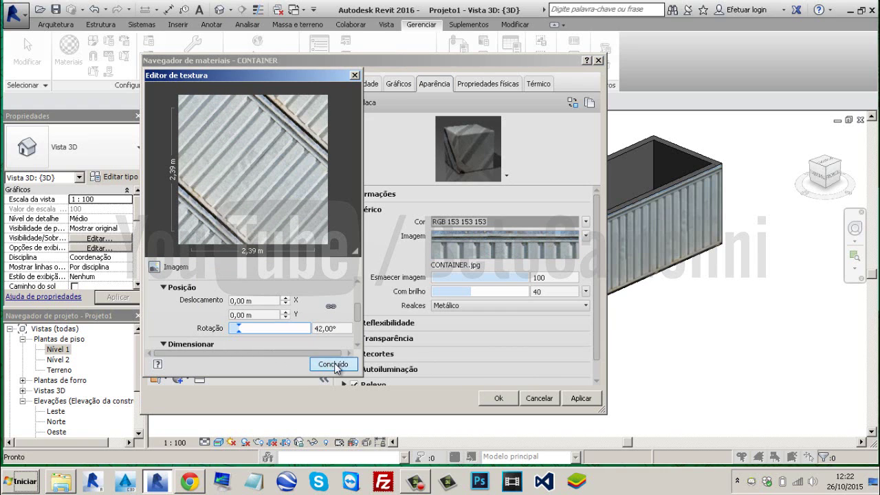
{"action": "left_click", "coordinate": [332, 364]}
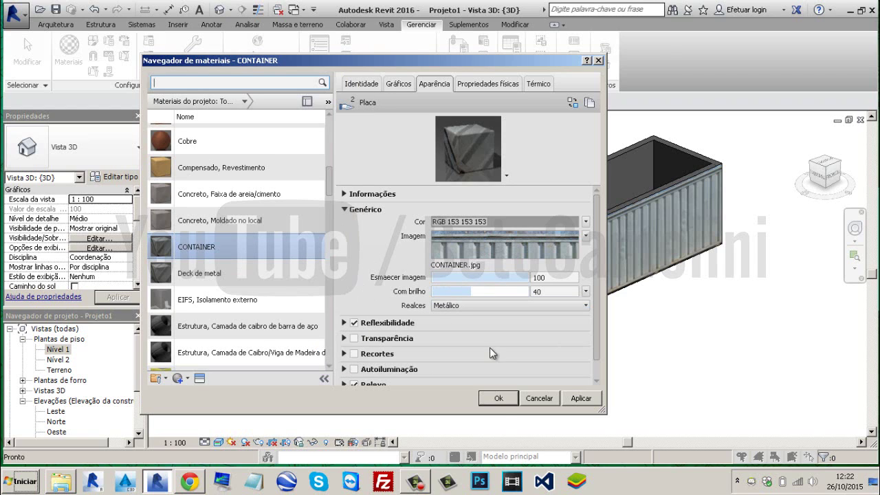